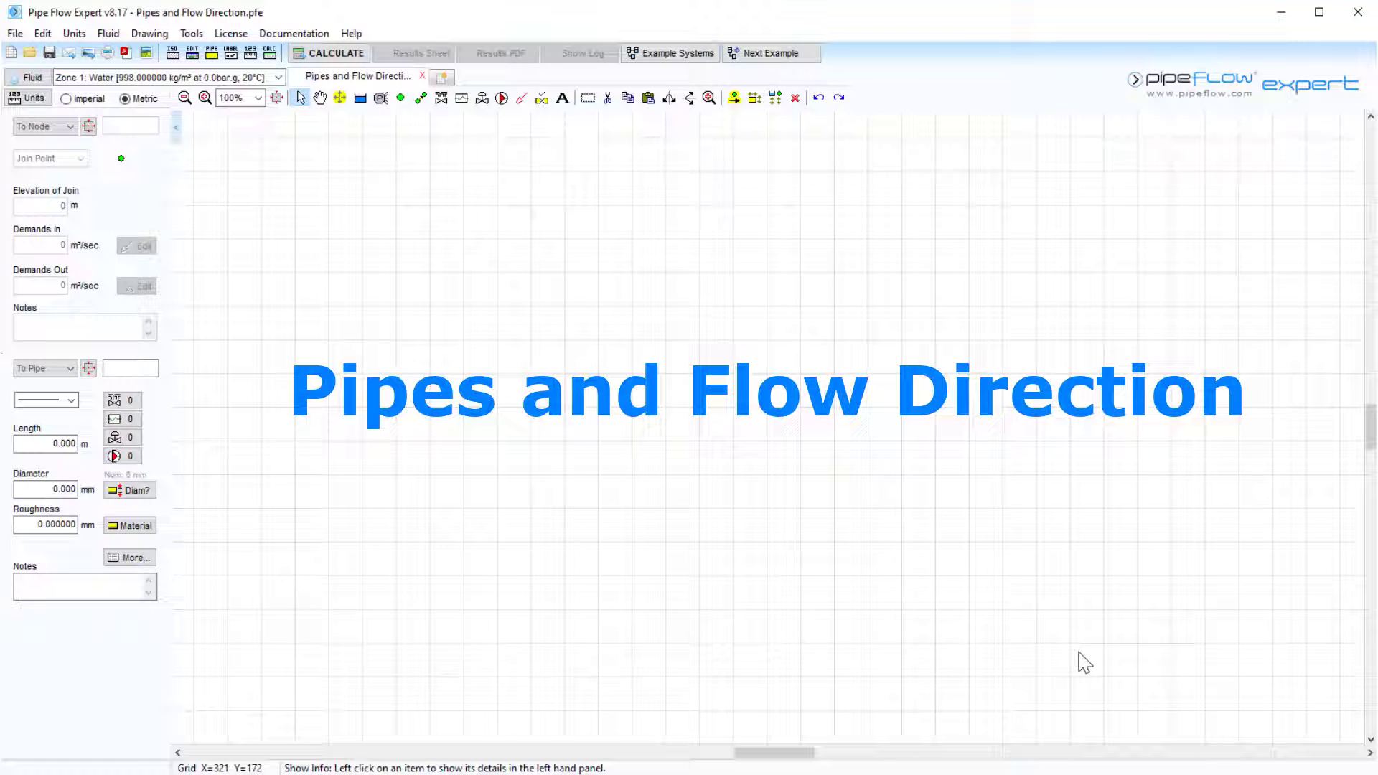
Draw a 3.0 m pipe P1 from new node N2 to new node N1
{"action": "left_click", "coordinate": [422, 99]}
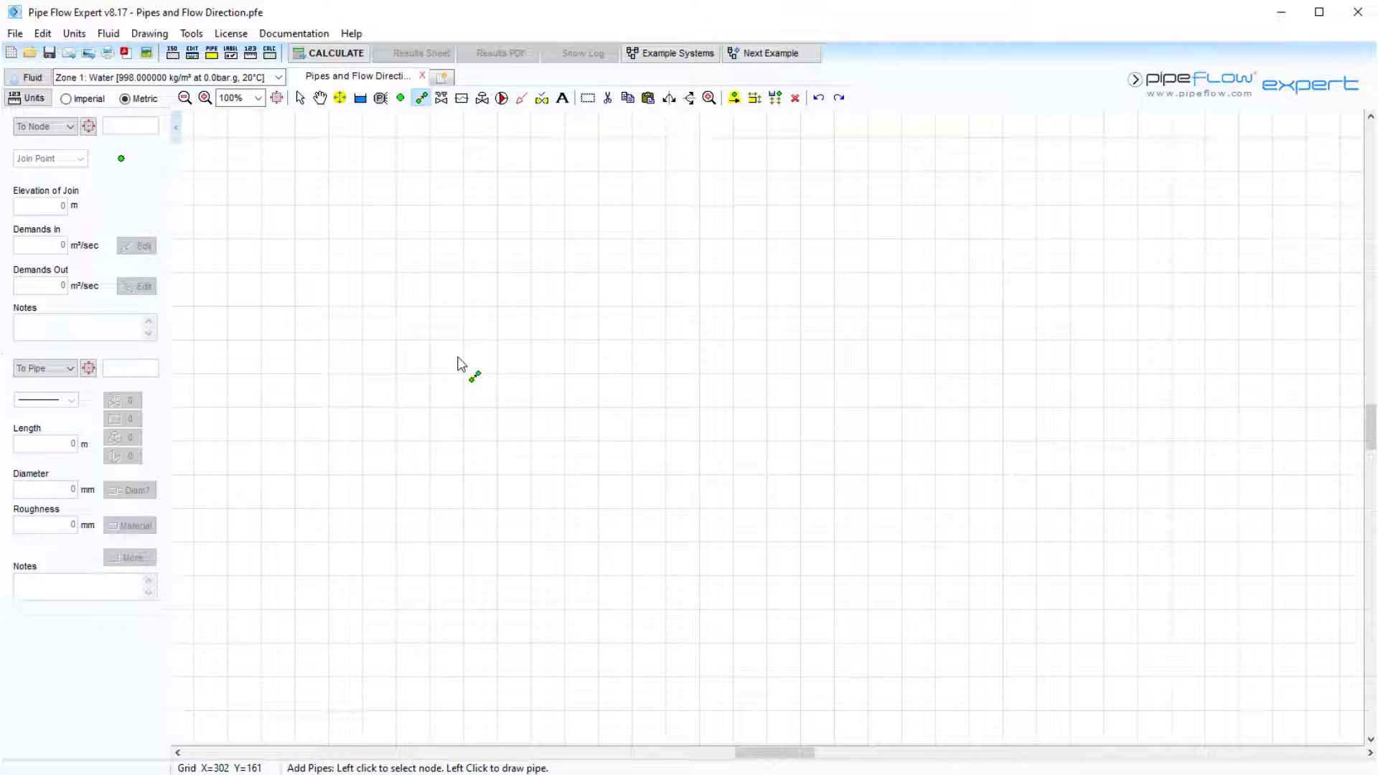
{"action": "left_click", "coordinate": [463, 373]}
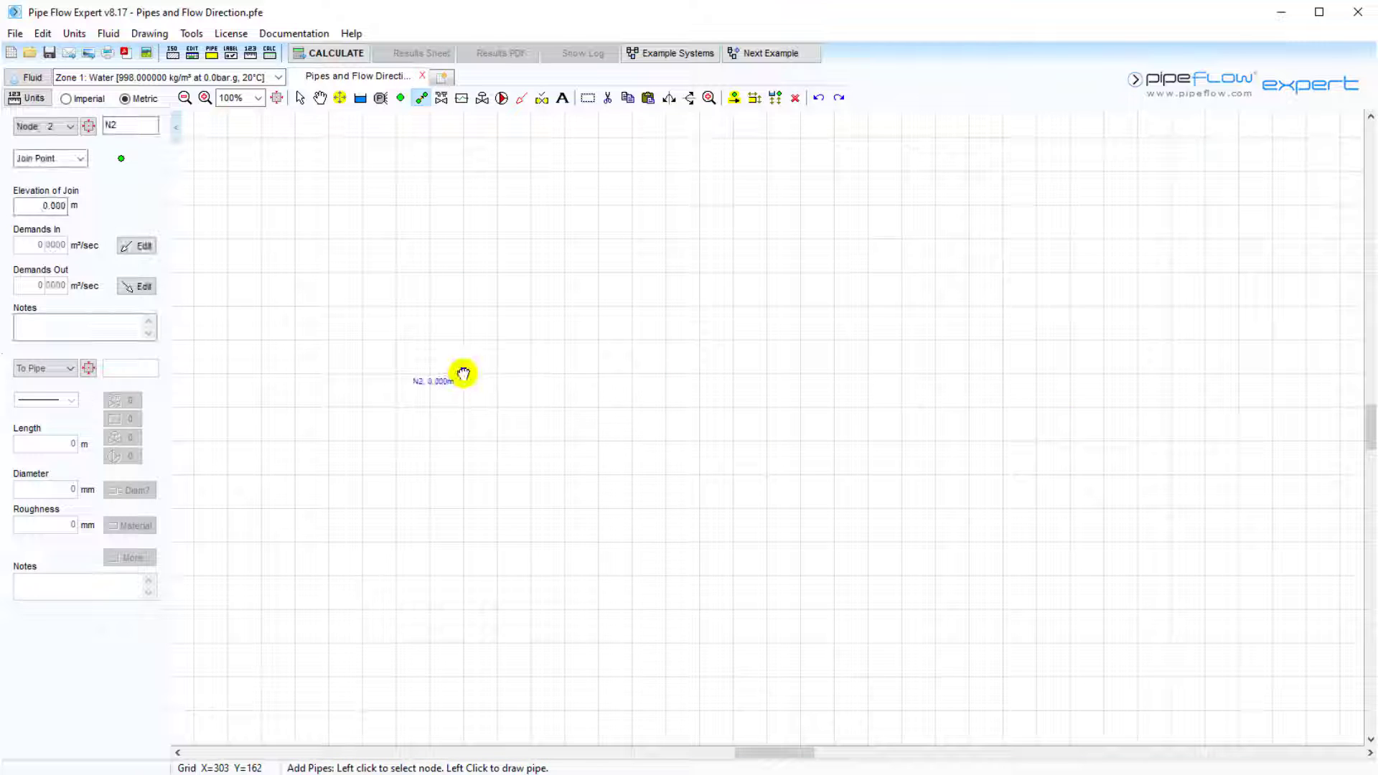
{"action": "left_click", "coordinate": [766, 374]}
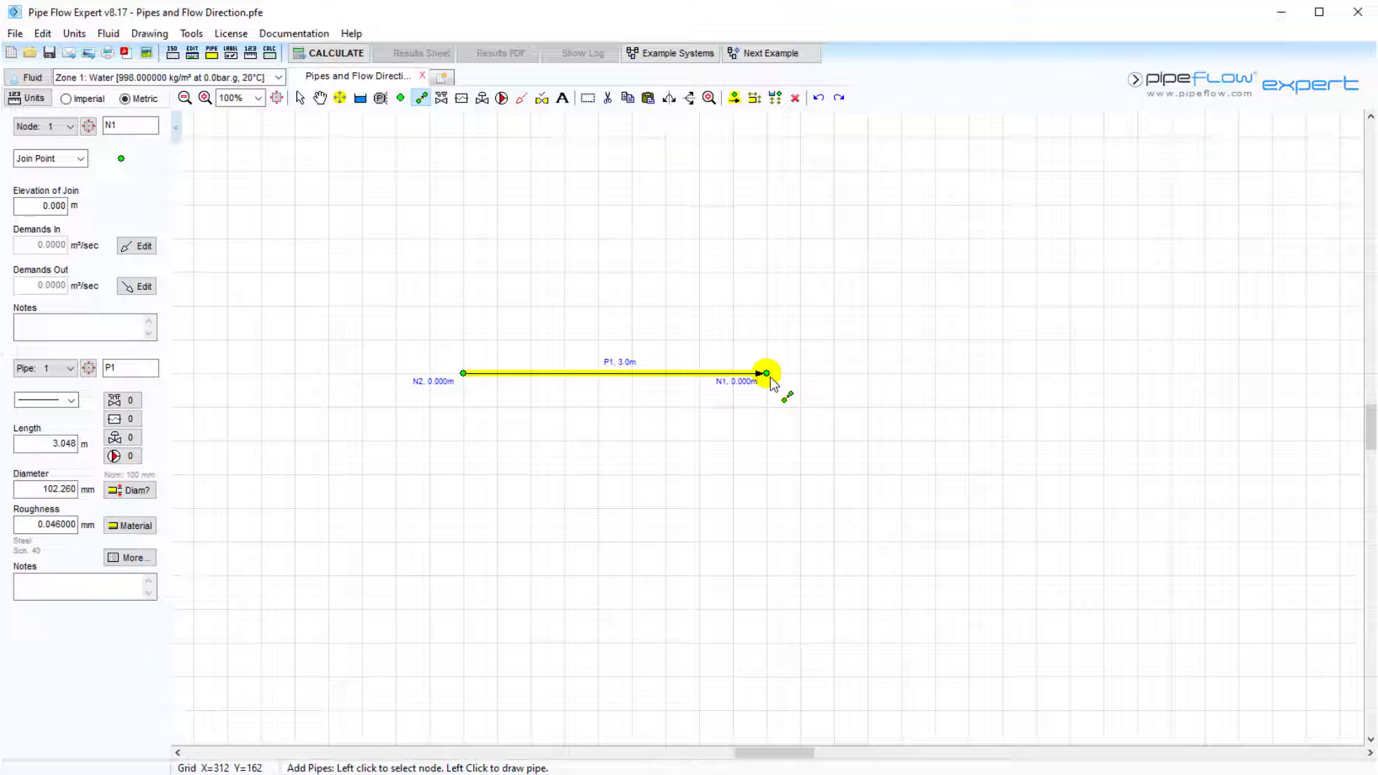
Place tank N3, joint N4 and pressure demand node N5 below the pipe, then remove them
{"action": "left_click", "coordinate": [360, 97]}
{"action": "left_click", "coordinate": [420, 494]}
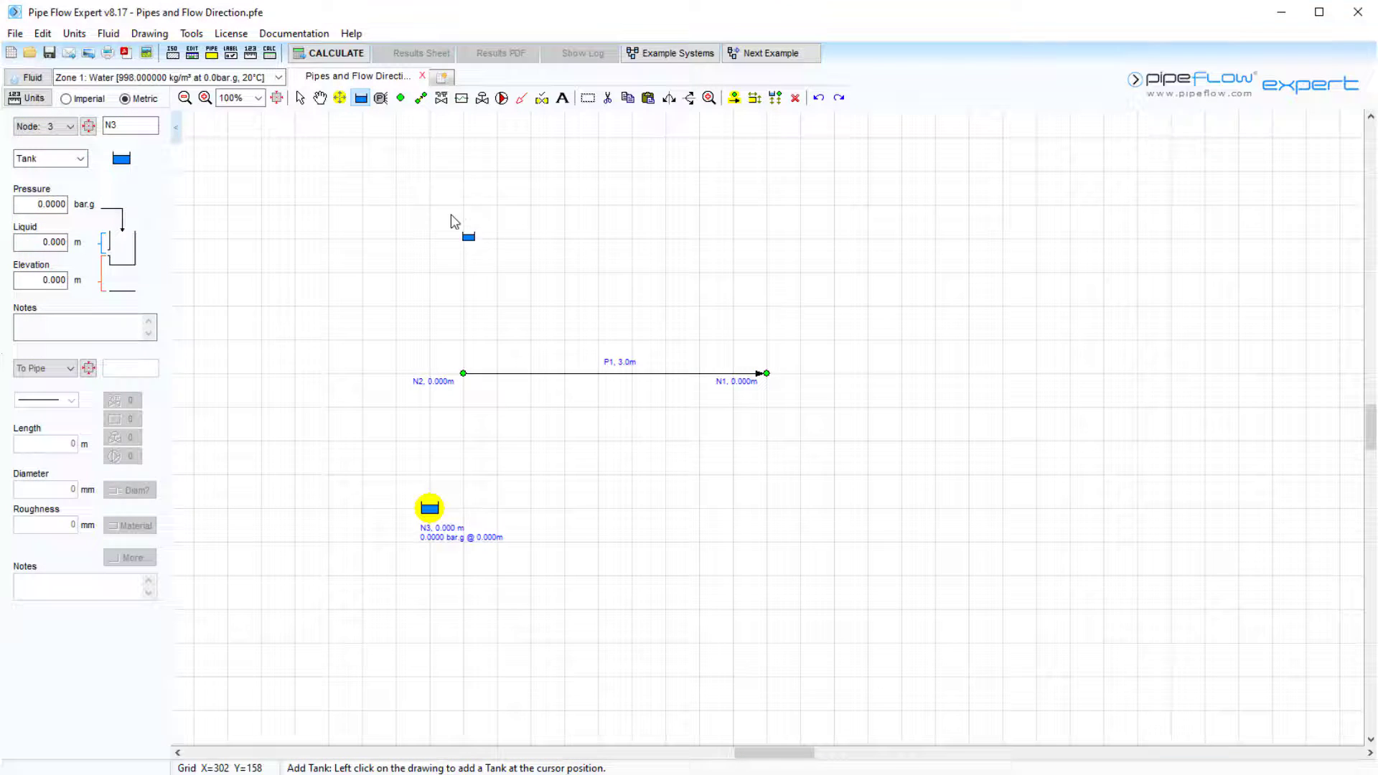
{"action": "left_click", "coordinate": [400, 97]}
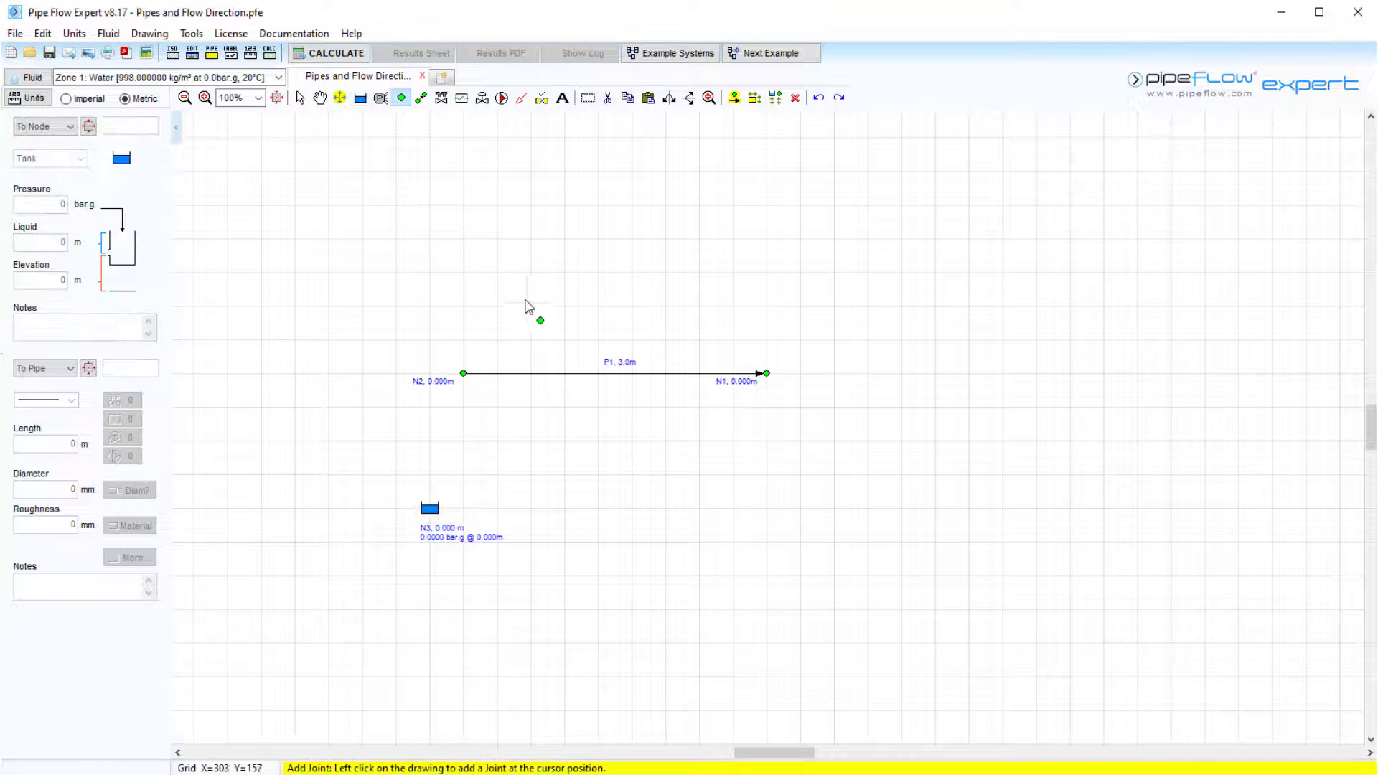
{"action": "left_click", "coordinate": [564, 507]}
{"action": "left_click", "coordinate": [381, 98]}
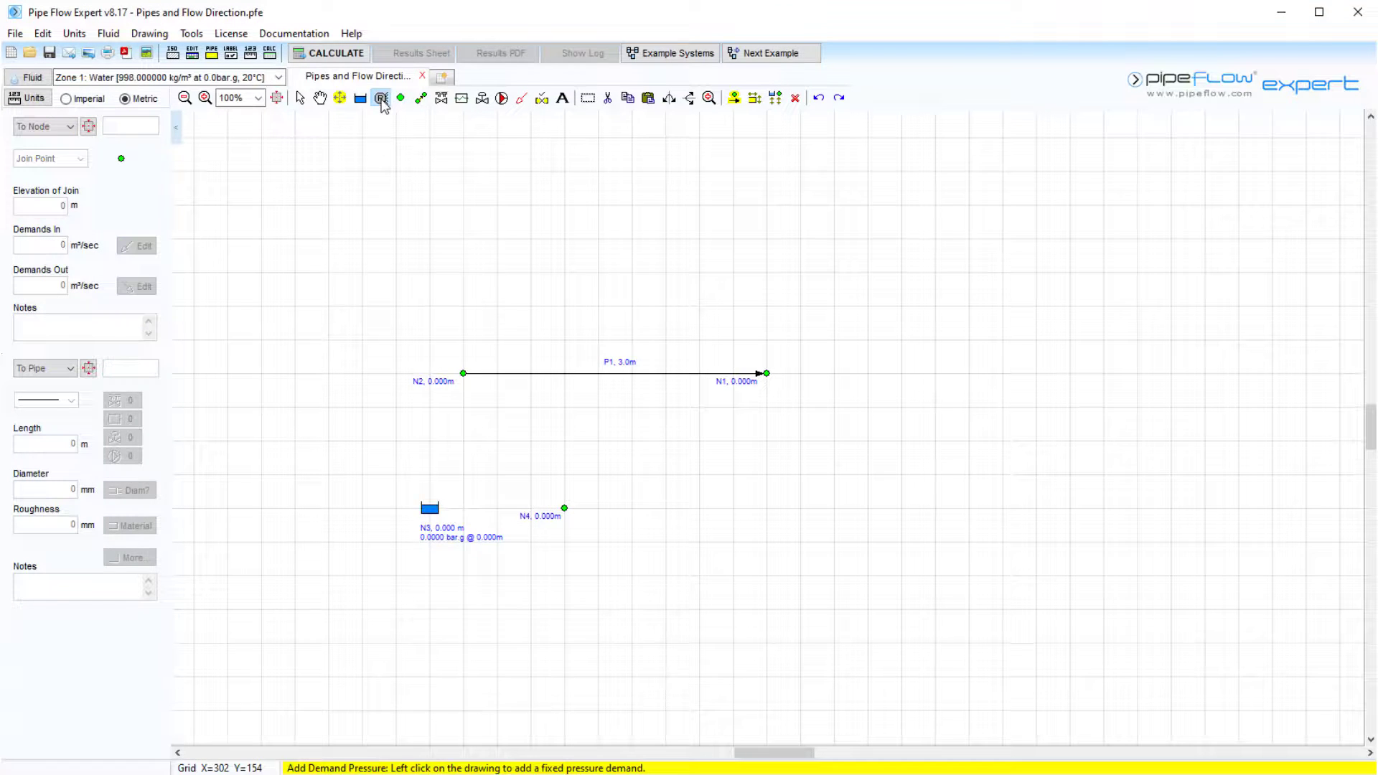
{"action": "left_click", "coordinate": [665, 508]}
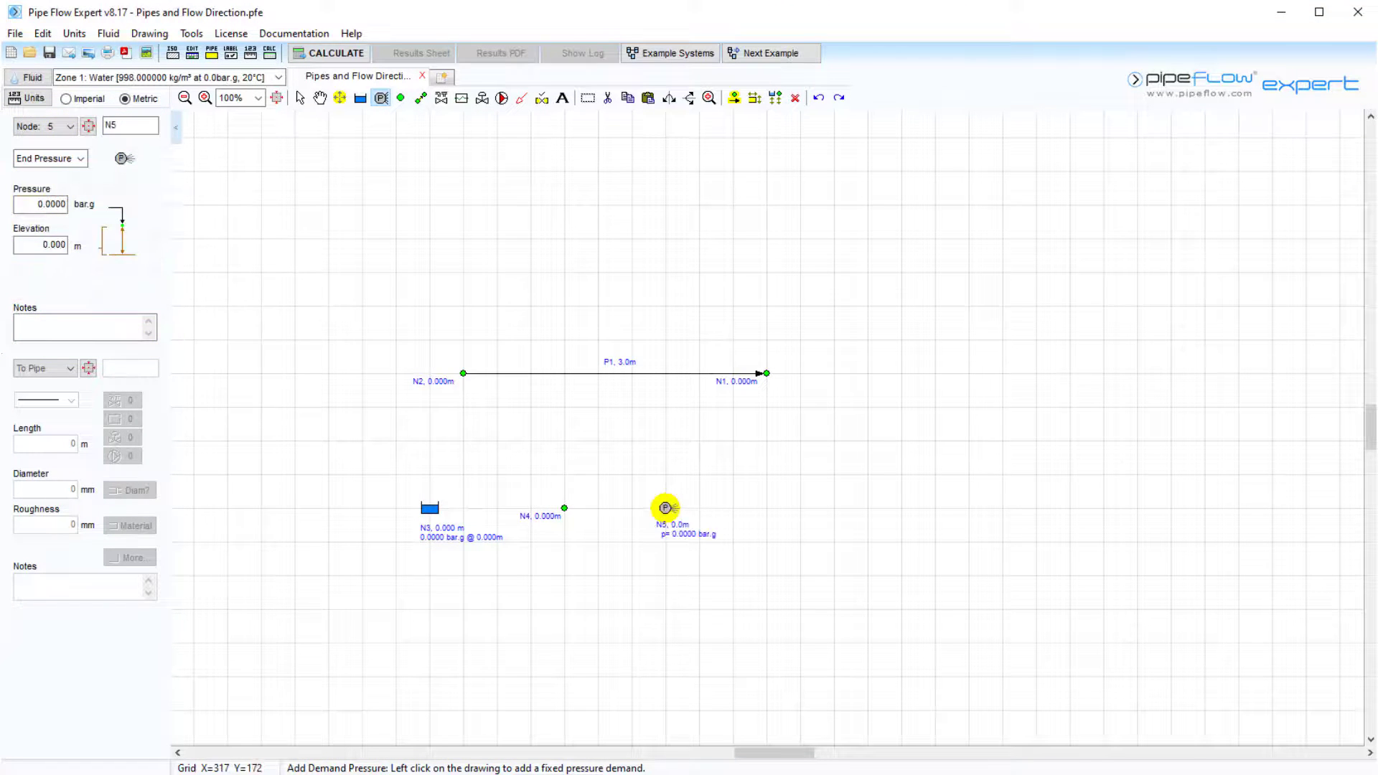
{"action": "key", "text": "Escape"}
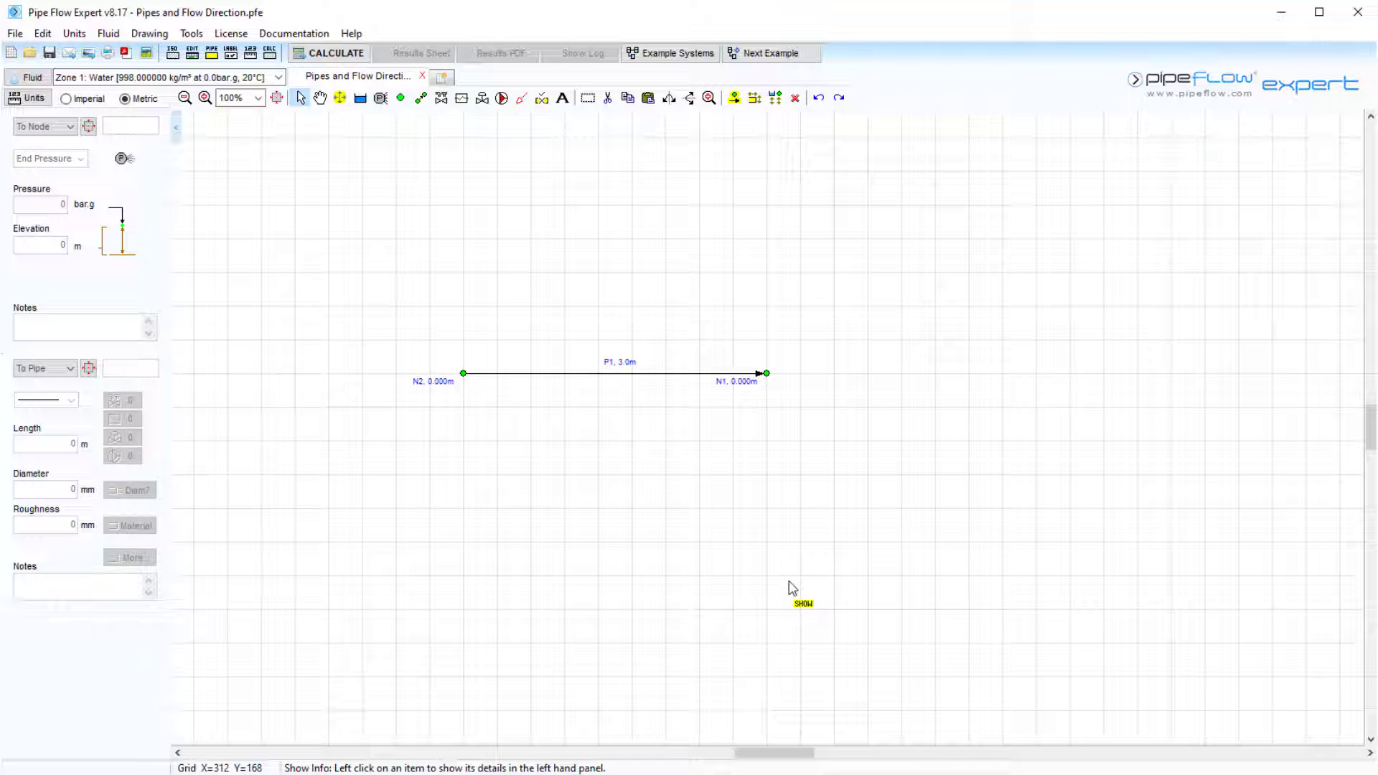
Draw pipes P2 and P3 from N1 to new nodes N3 and N4, plus branch P4 down to N5
{"action": "left_click", "coordinate": [421, 98]}
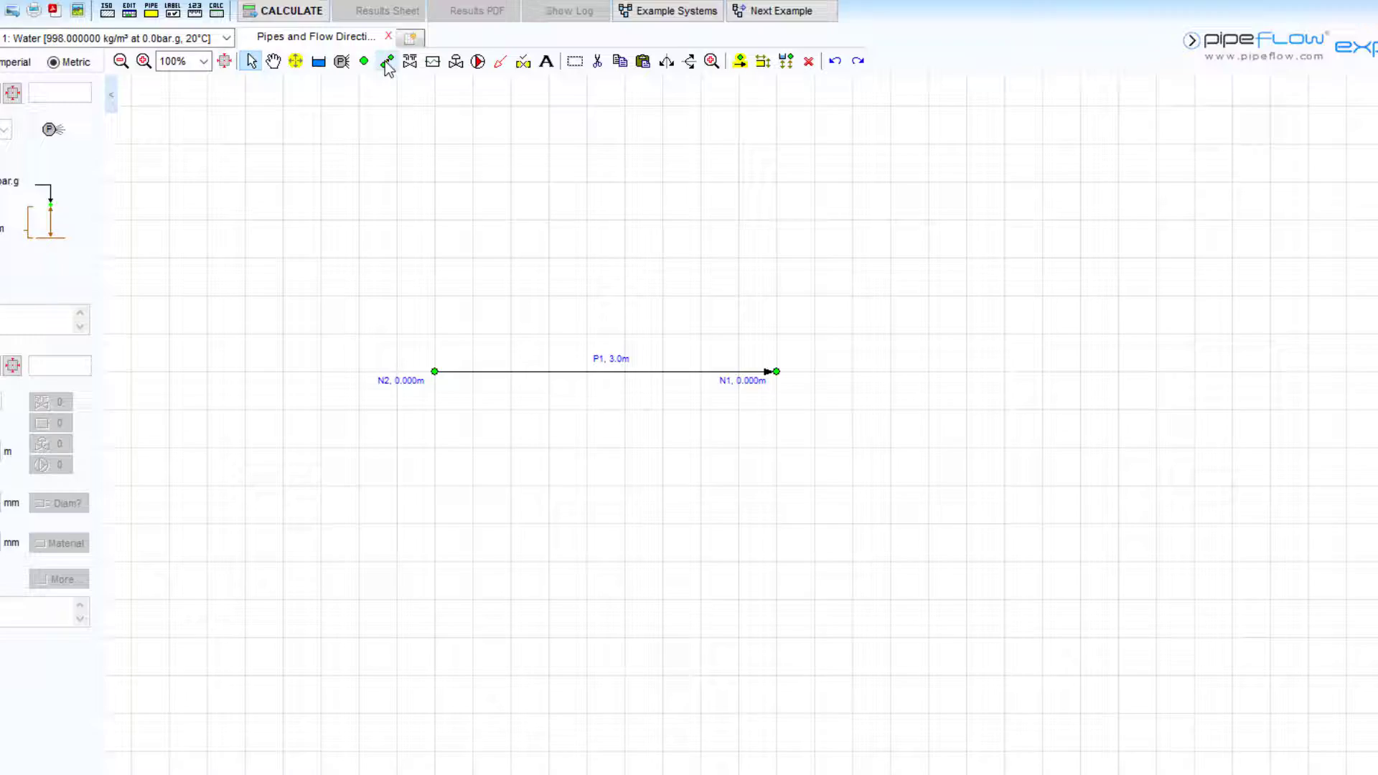
{"action": "left_click", "coordinate": [767, 373]}
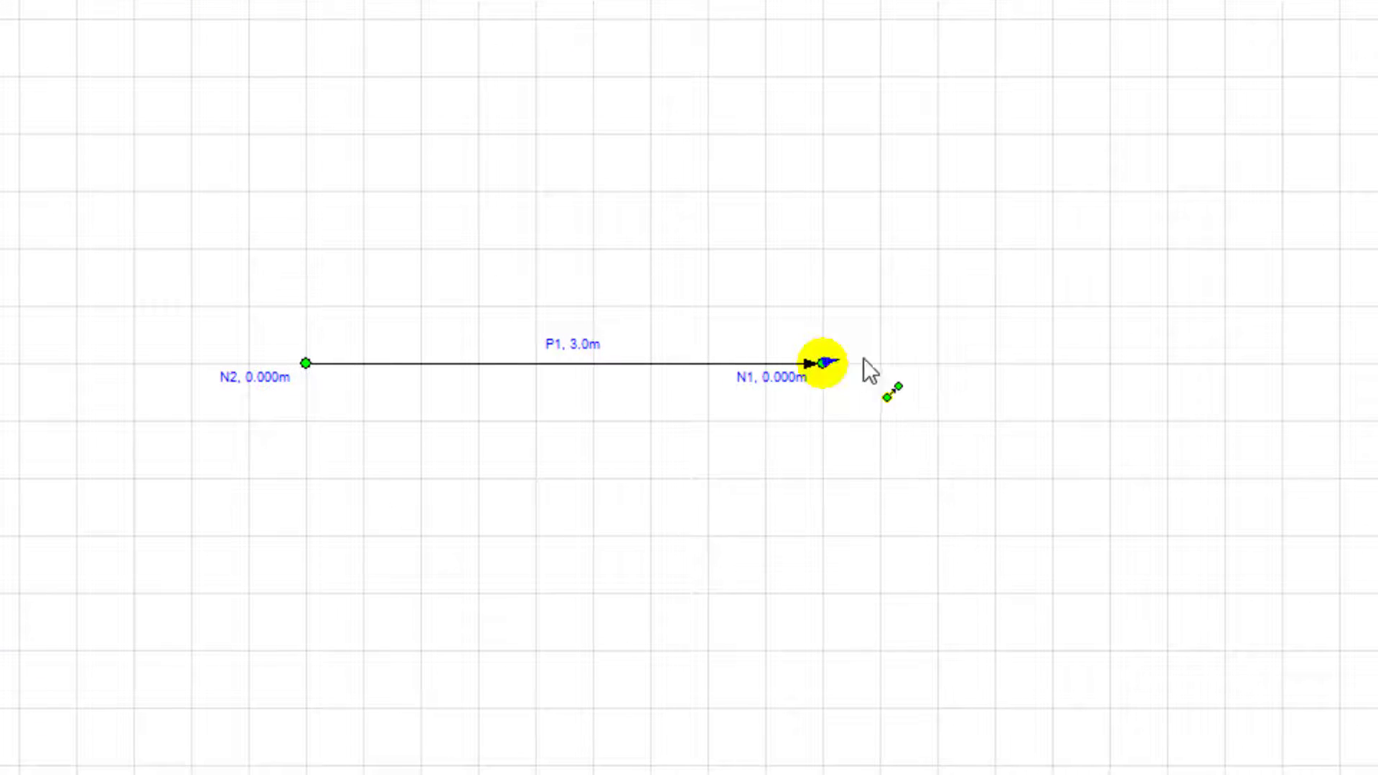
{"action": "left_click", "coordinate": [995, 363]}
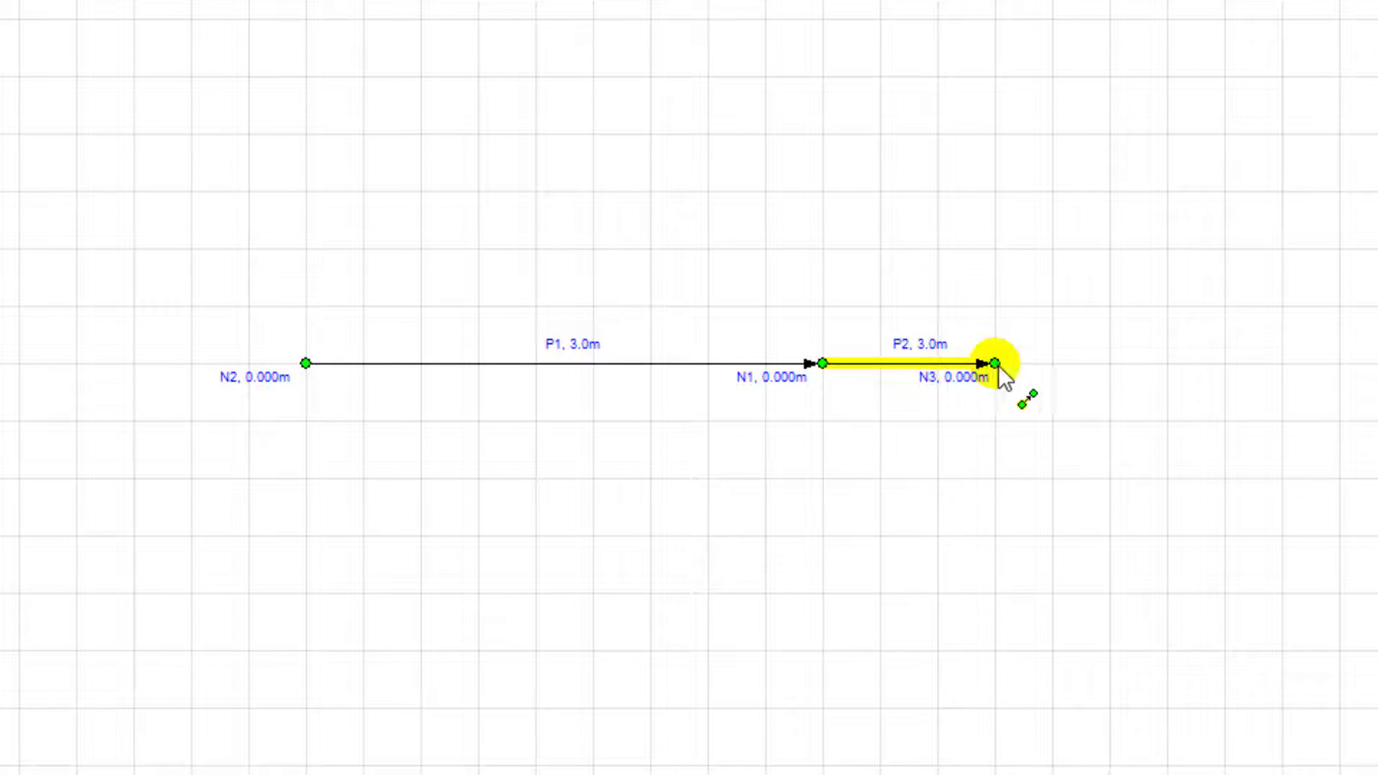
{"action": "left_click", "coordinate": [1167, 363]}
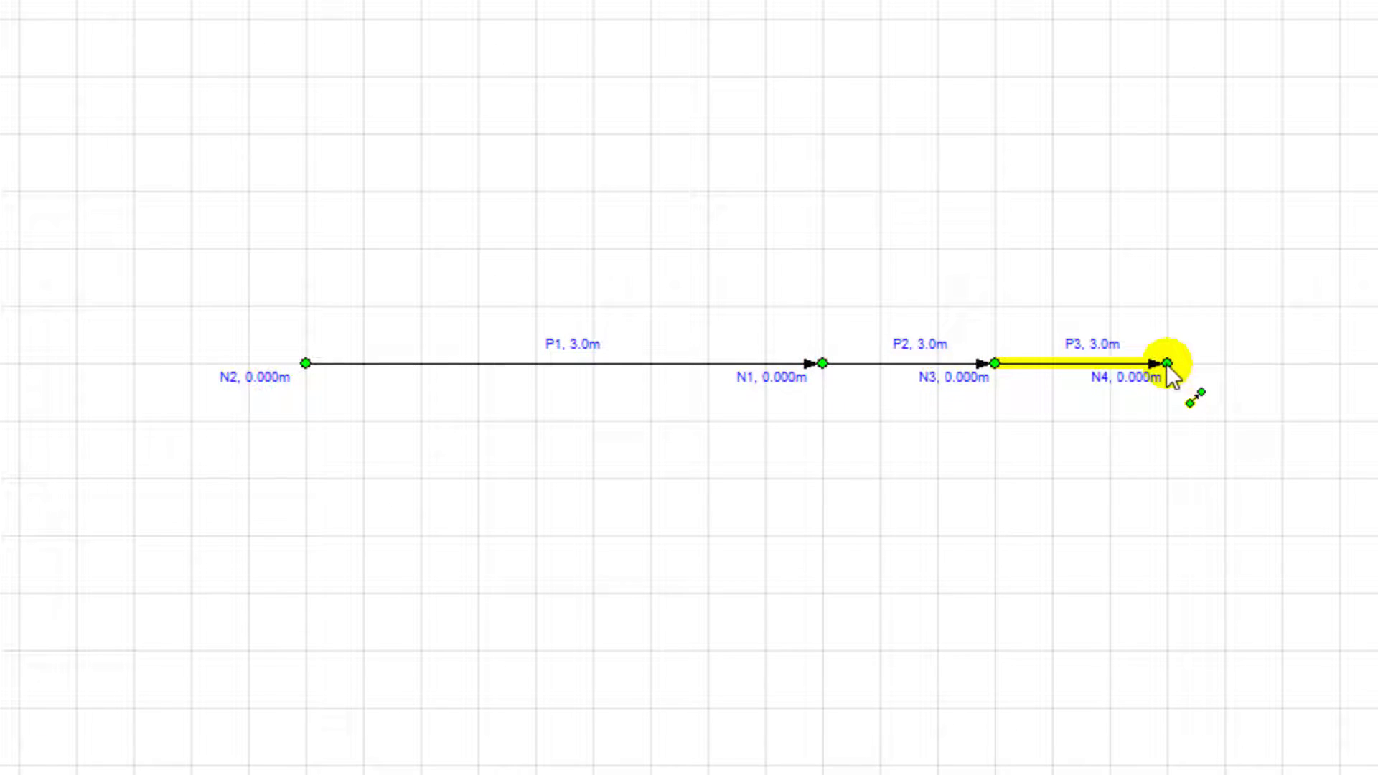
{"action": "left_click", "coordinate": [822, 363]}
{"action": "left_click", "coordinate": [823, 477]}
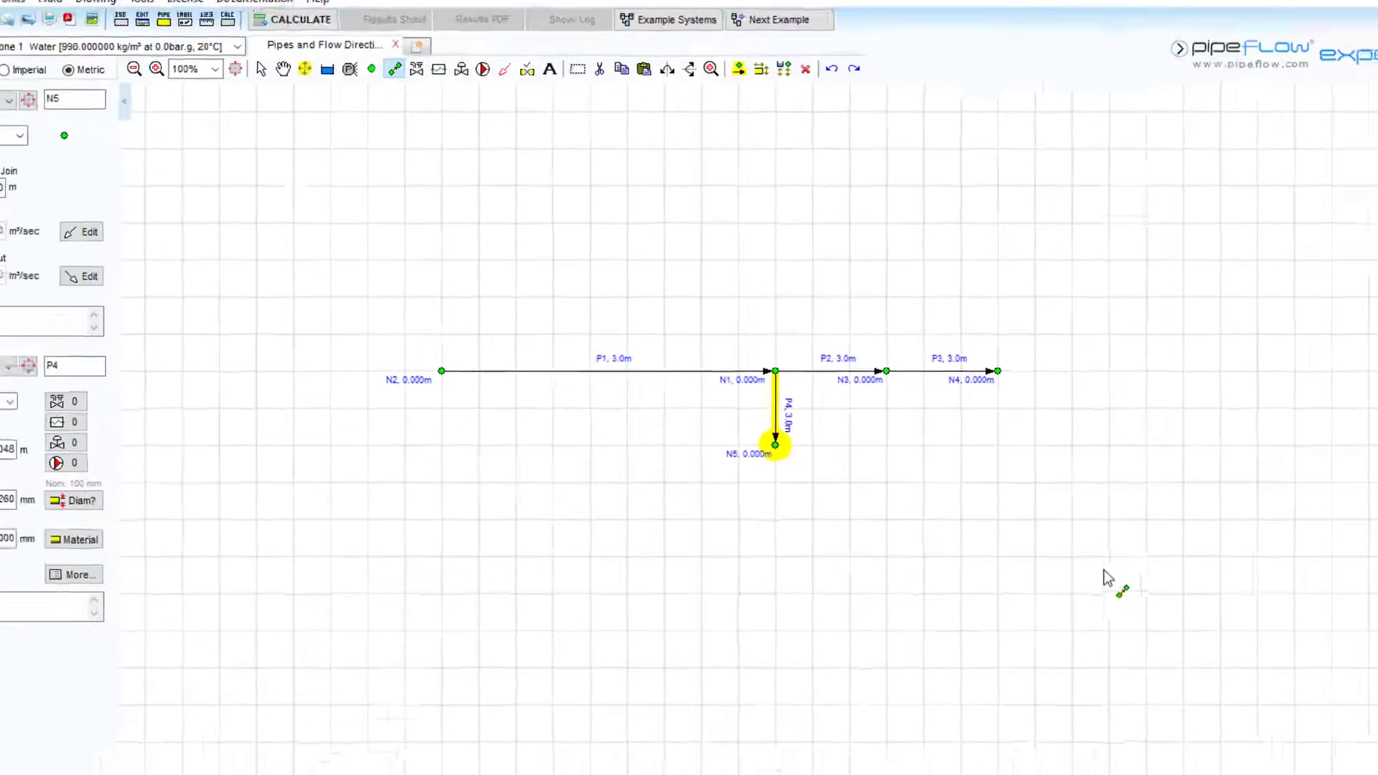
Rename pipe P1 to M1 and pipe P2 to M2
{"action": "key", "text": "Escape"}
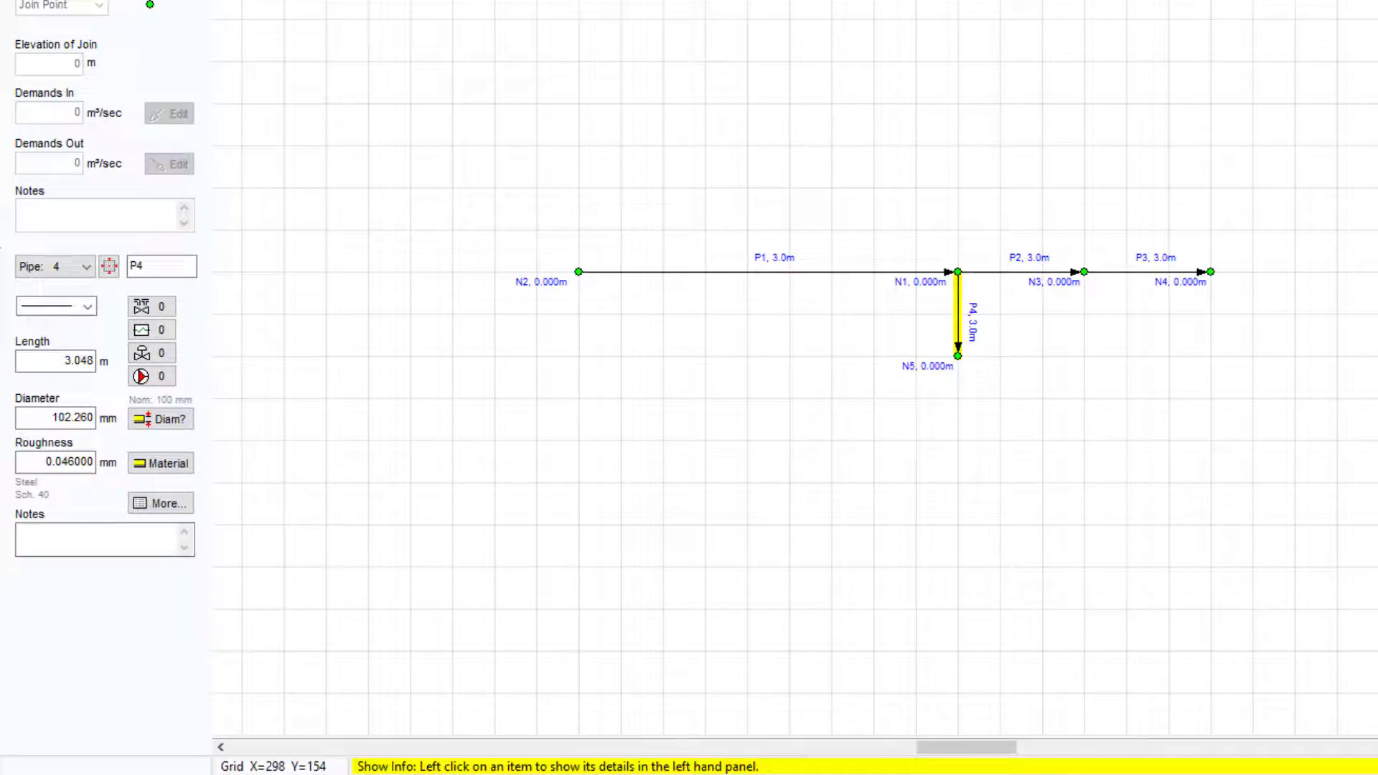
{"action": "mouse_move", "coordinate": [537, 371]}
{"action": "left_click", "coordinate": [726, 241]}
{"action": "double_click", "coordinate": [136, 234]}
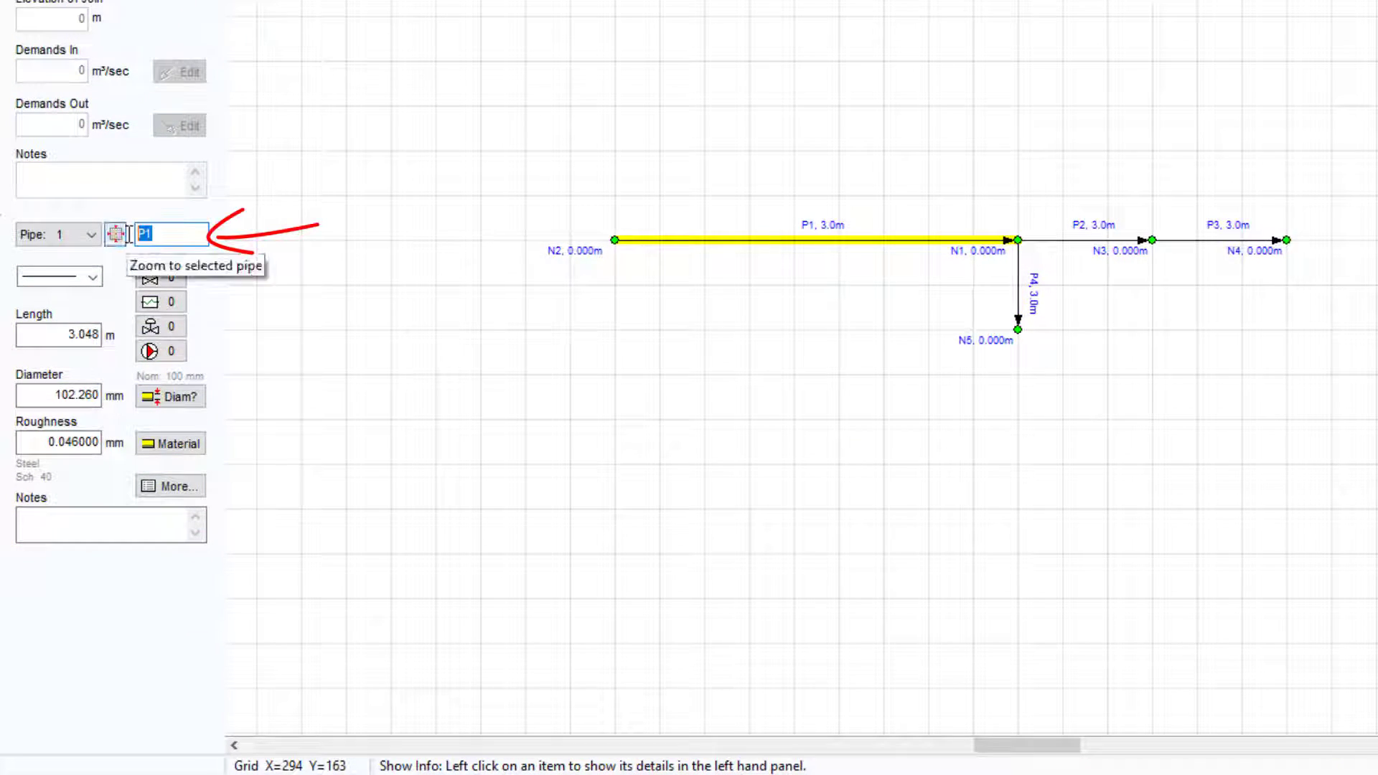
{"action": "type", "text": "M1"}
{"action": "left_click", "coordinate": [1065, 239]}
{"action": "double_click", "coordinate": [188, 231]}
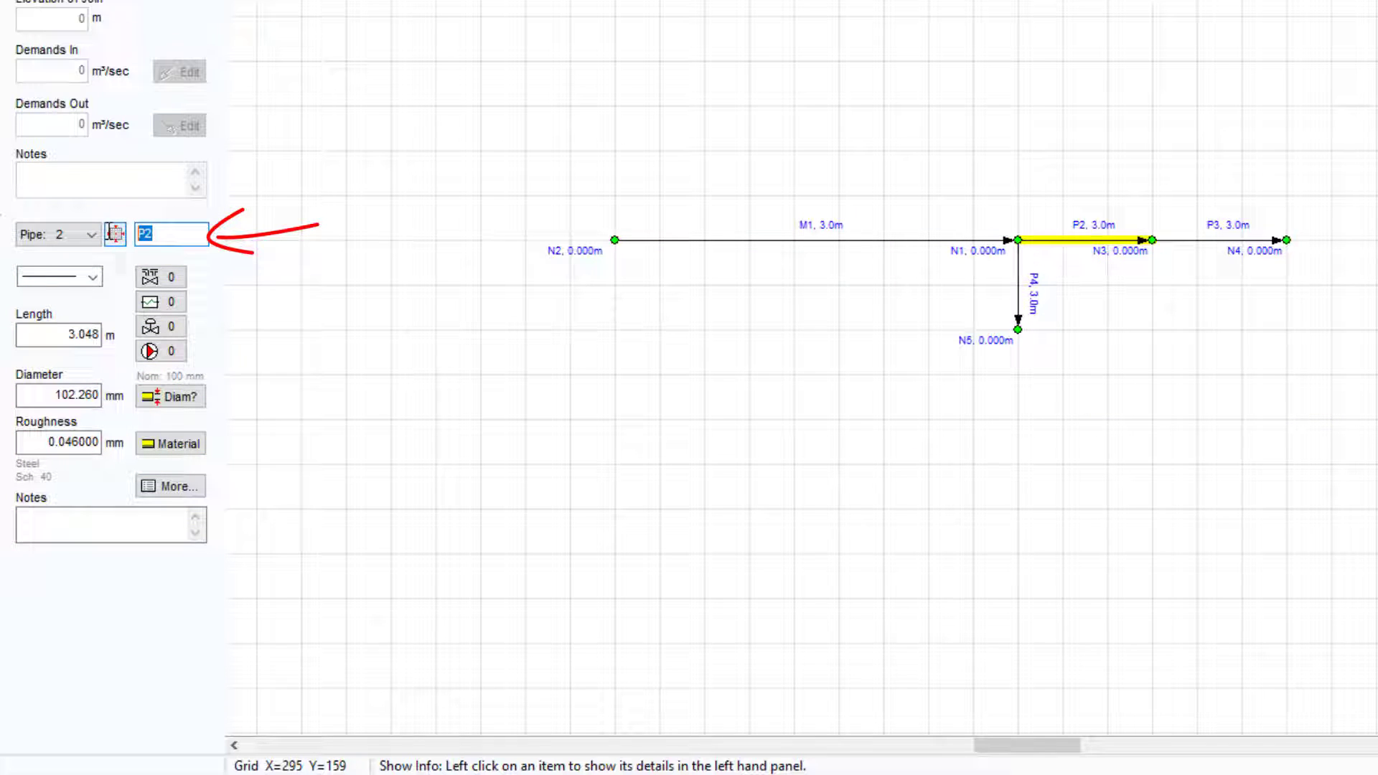
{"action": "type", "text": "M2"}
Rename pipe P3 to M3 and branch pipe P4 to B1
{"action": "left_click", "coordinate": [1212, 241]}
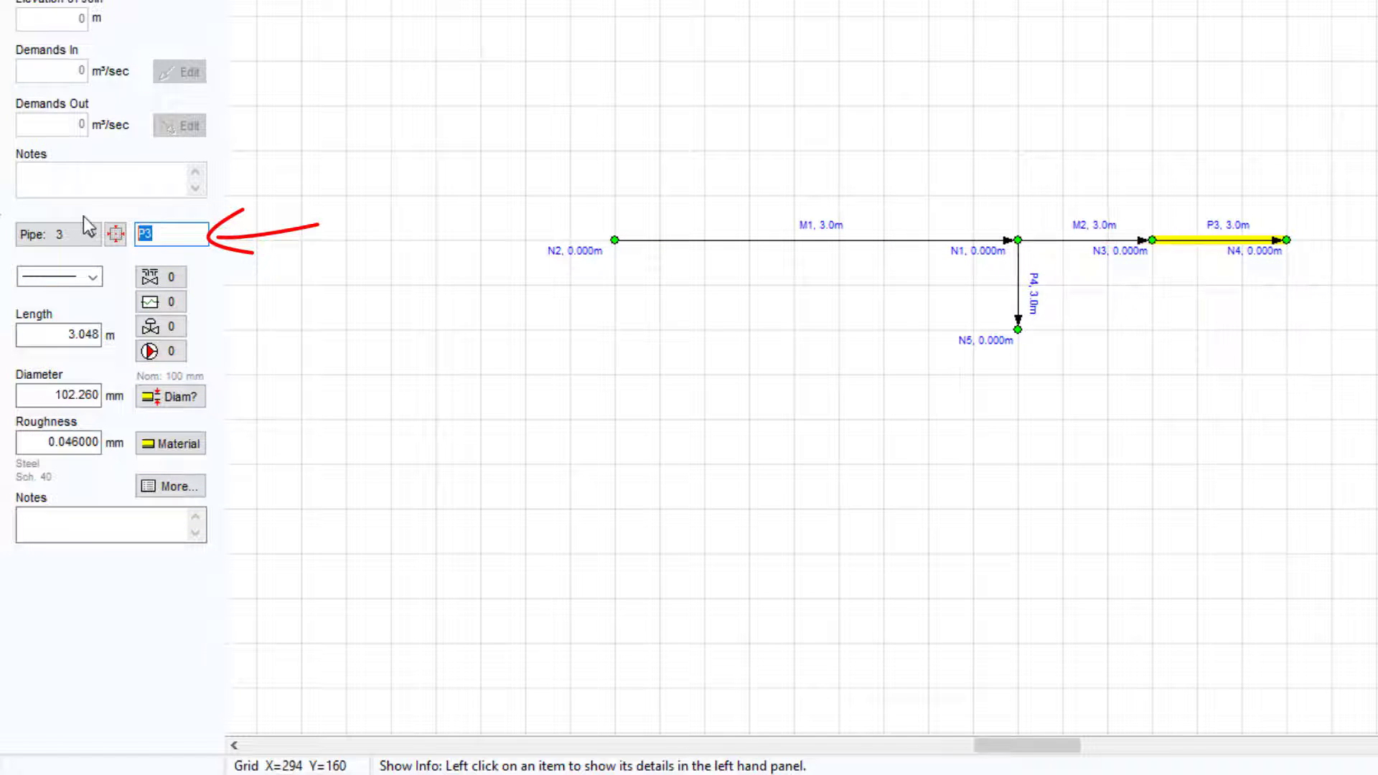
{"action": "type", "text": "M3"}
{"action": "left_click", "coordinate": [1018, 287]}
{"action": "left_click", "coordinate": [170, 231]}
{"action": "key", "text": "BackSpace"}
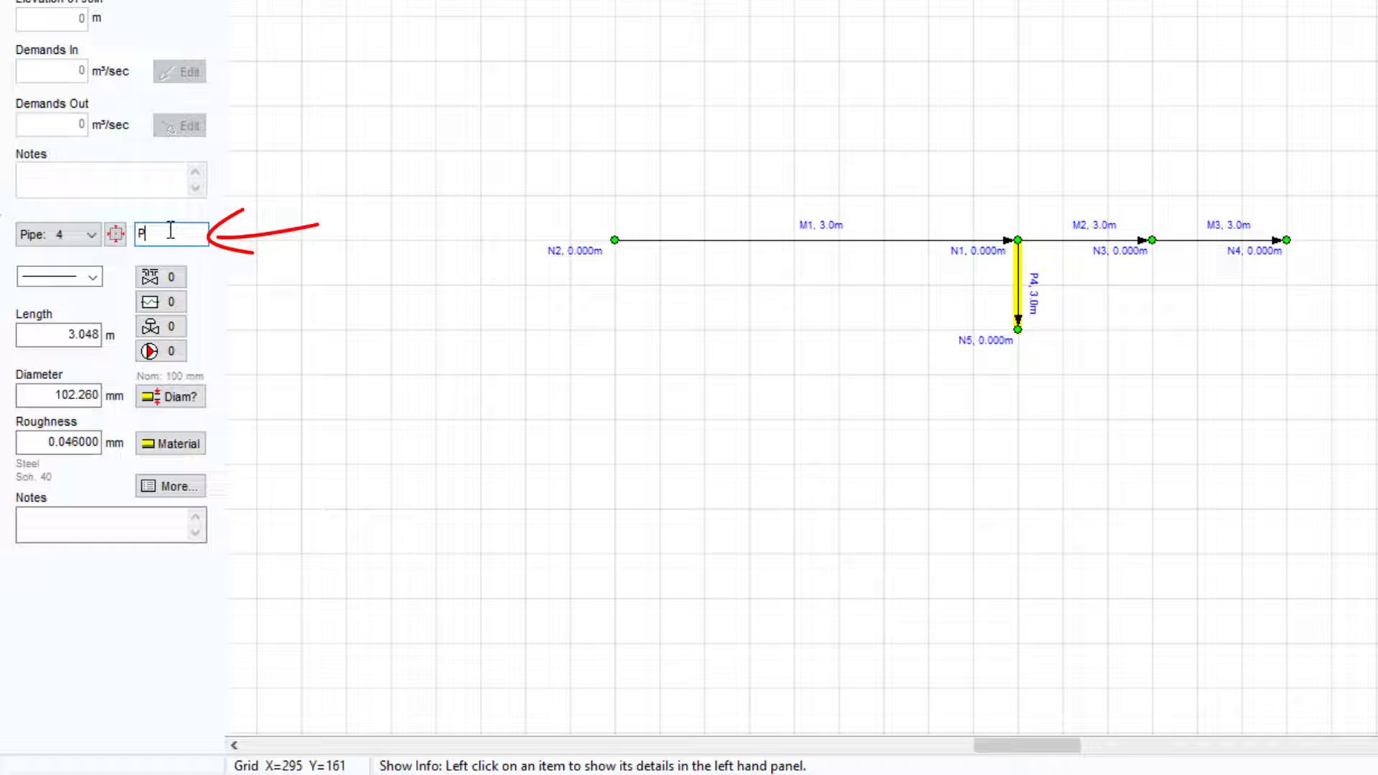
{"action": "type", "text": "B1"}
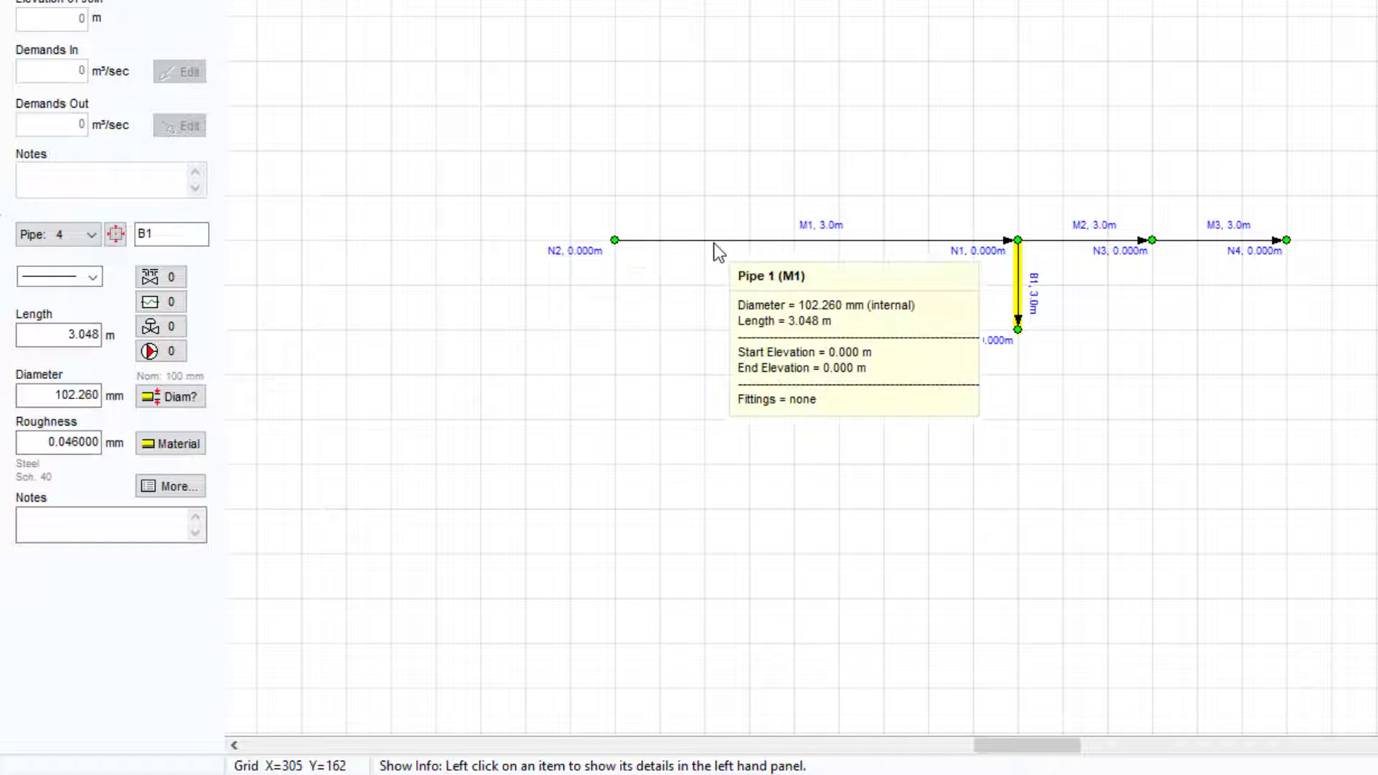
{"action": "left_click", "coordinate": [714, 242]}
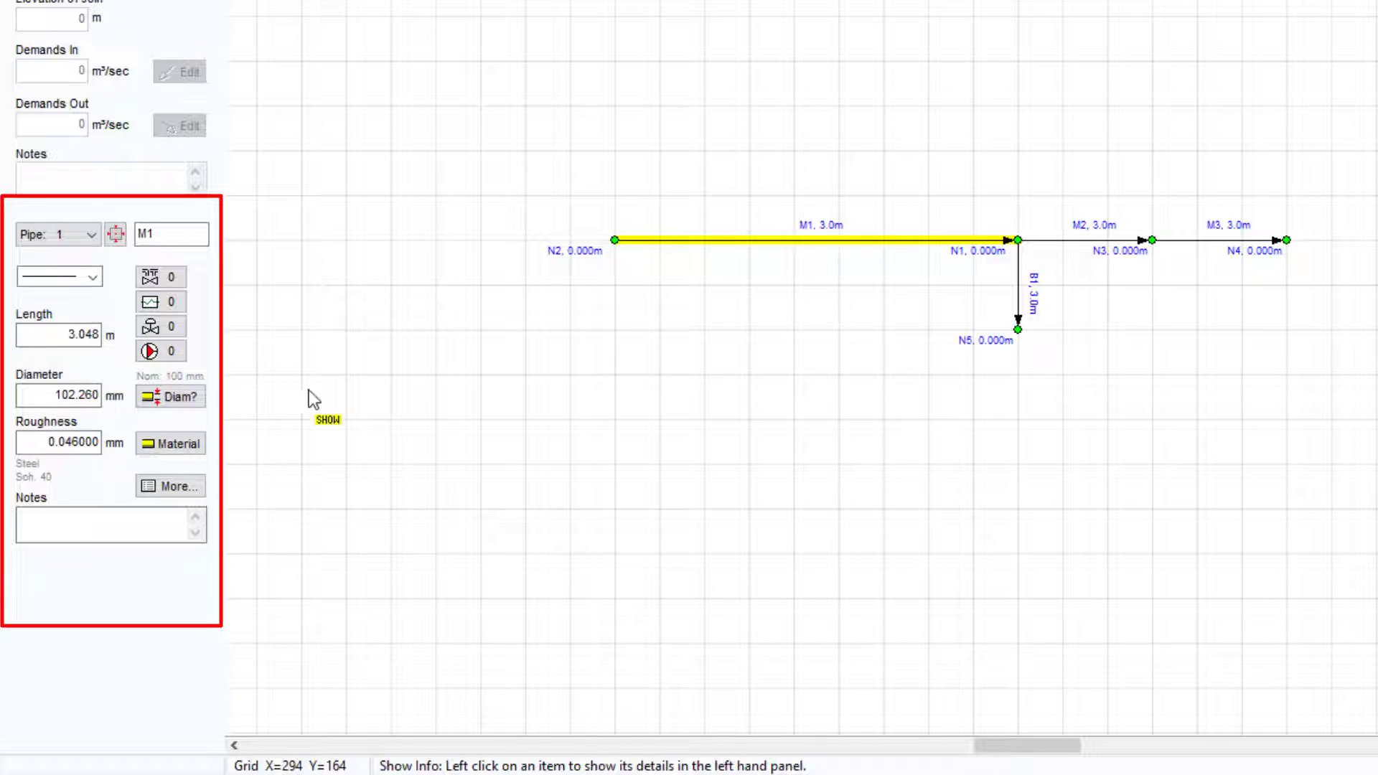
{"action": "mouse_move", "coordinate": [1040, 250]}
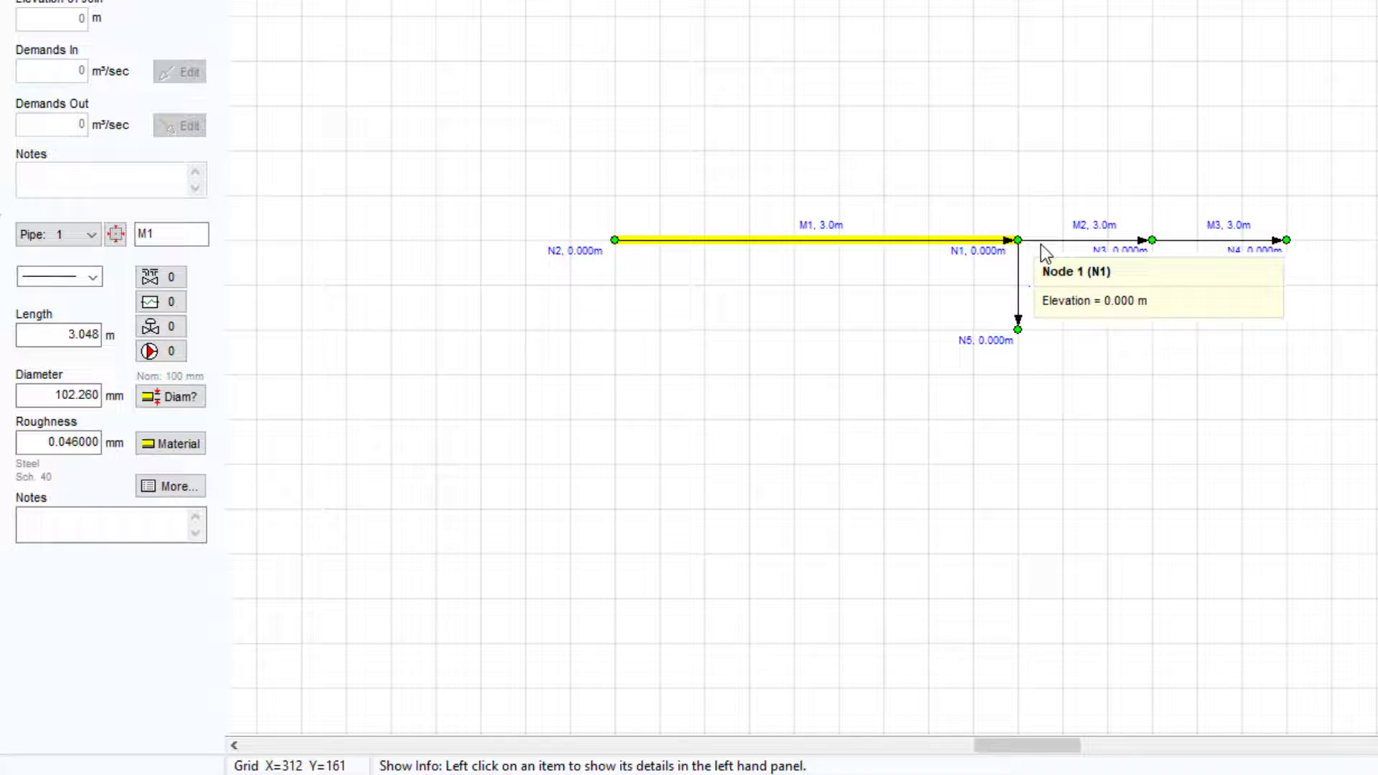
{"action": "mouse_move", "coordinate": [1290, 248]}
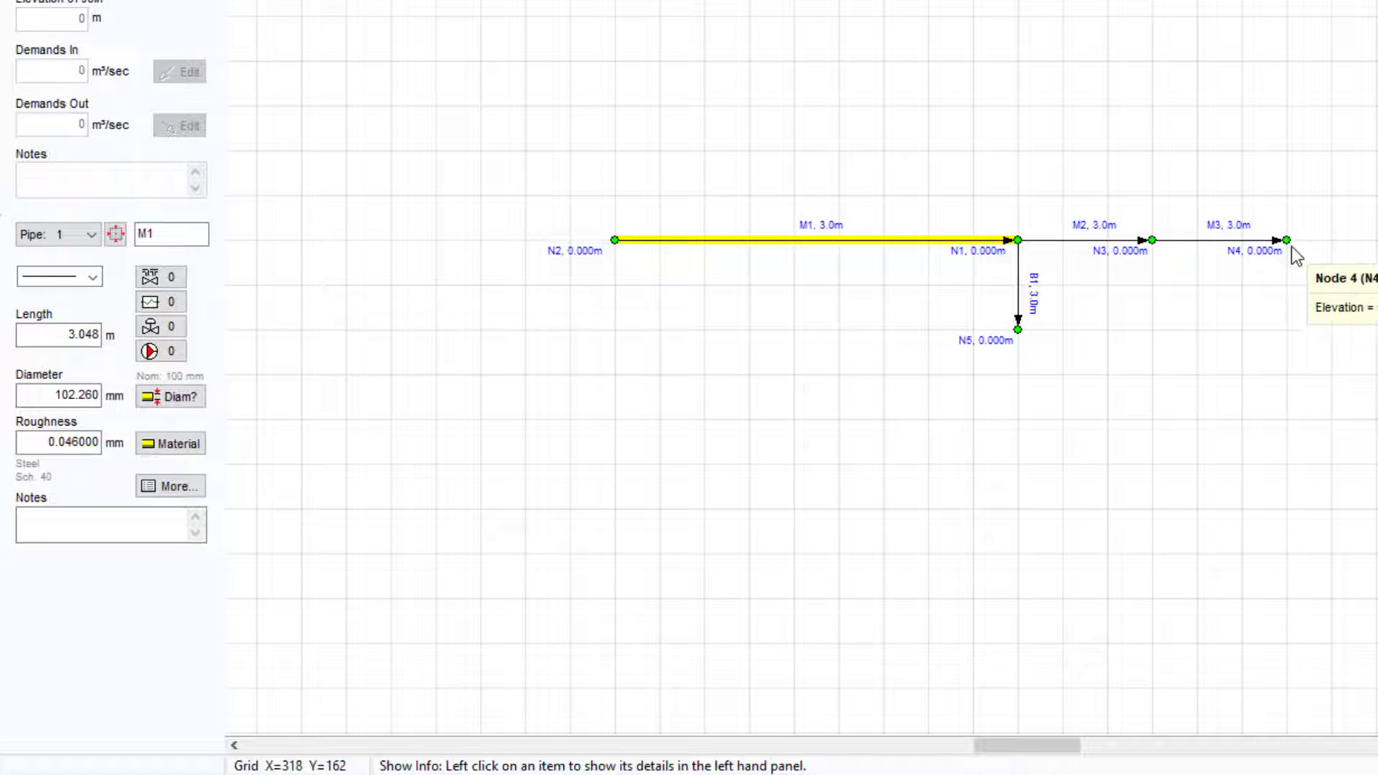
{"action": "mouse_move", "coordinate": [1016, 330]}
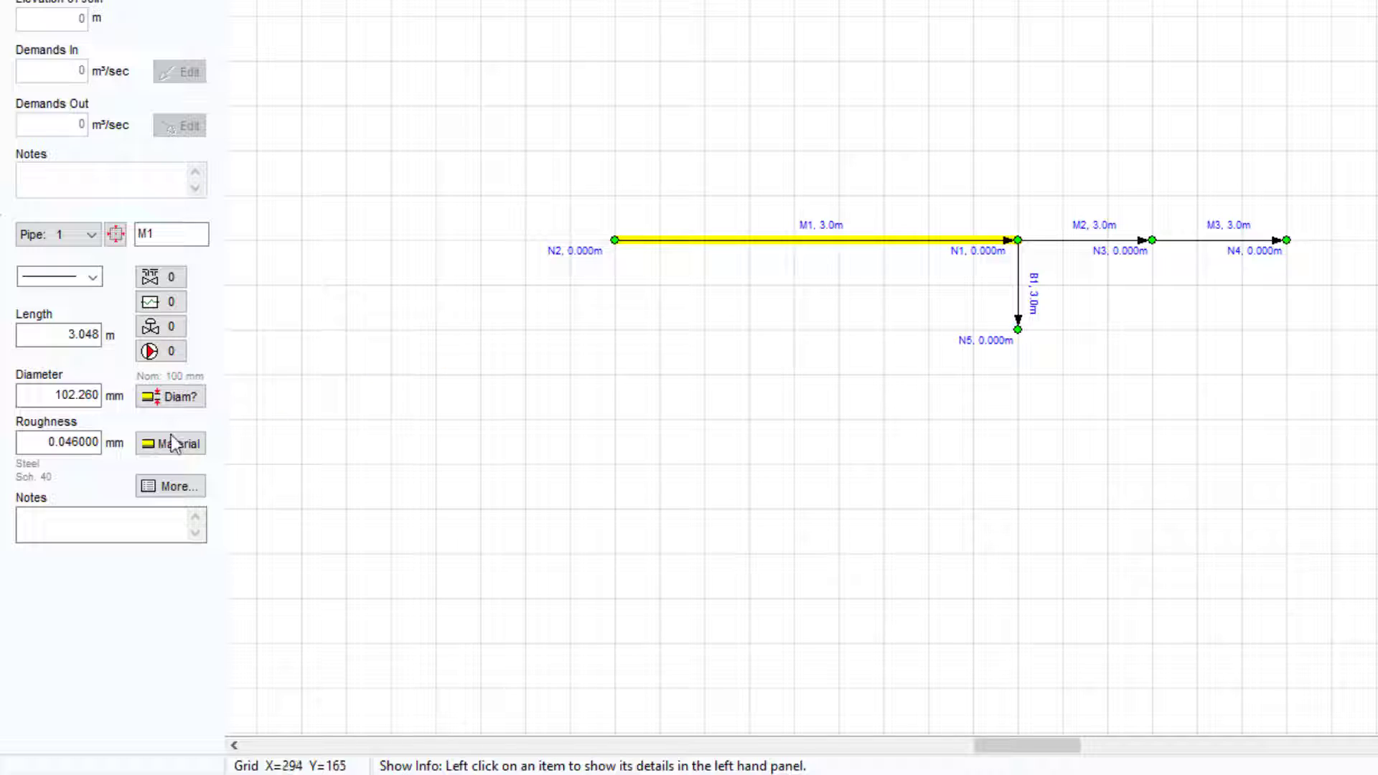
{"action": "left_click", "coordinate": [99, 452]}
{"action": "left_click", "coordinate": [145, 442]}
{"action": "right_click", "coordinate": [703, 241]}
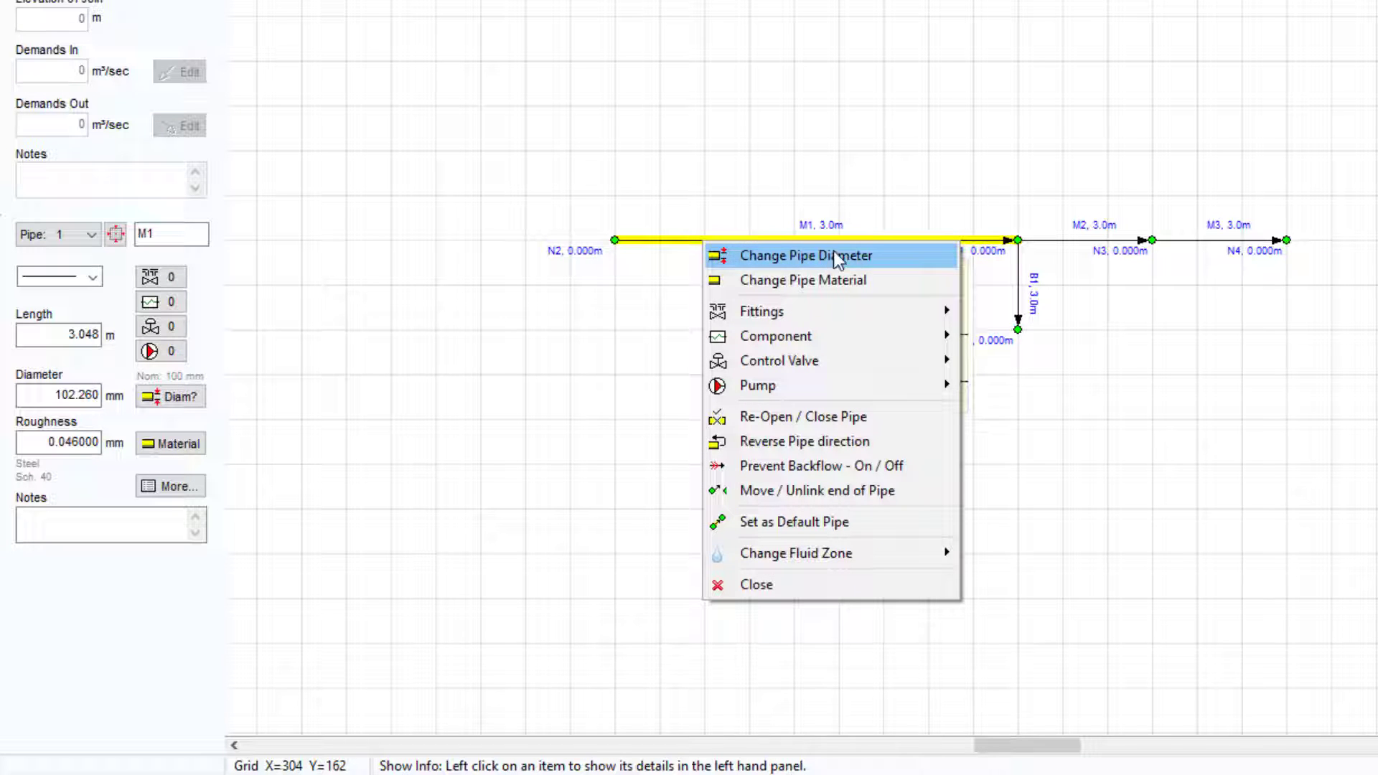
{"action": "left_click", "coordinate": [911, 290]}
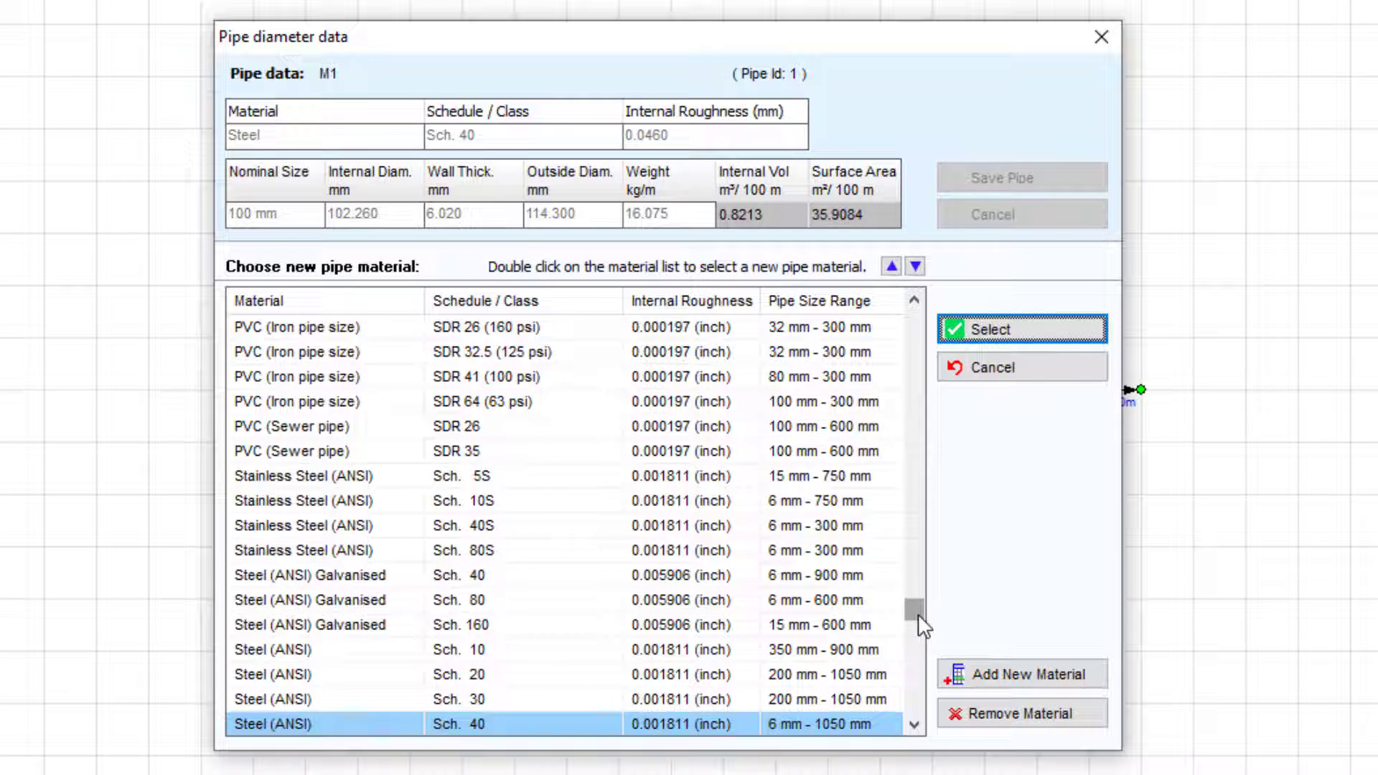
{"action": "left_click_drag", "start_coordinate": [918, 615], "coordinate": [973, 384]}
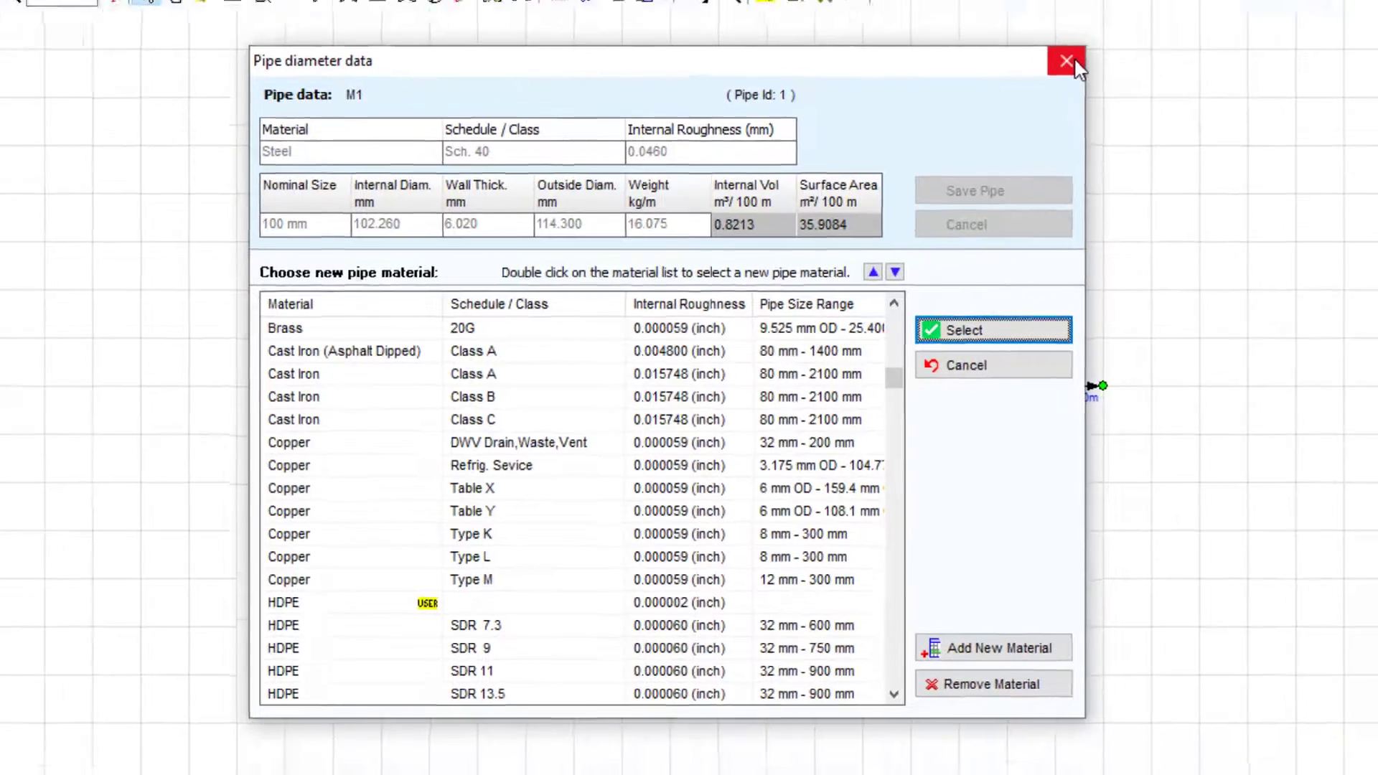
Close the material choices unchanged and show the Documentation list of guide PDFs
{"action": "left_click", "coordinate": [1105, 37]}
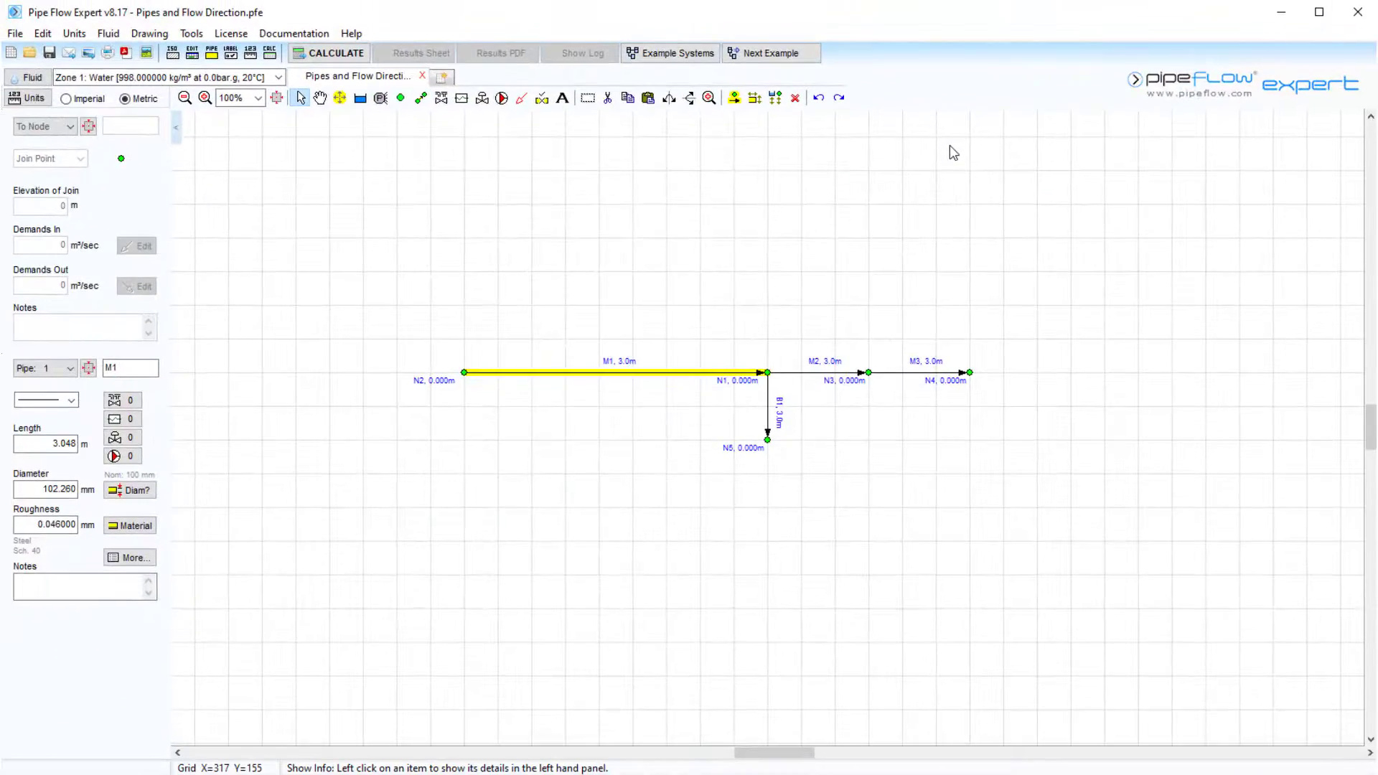
{"action": "left_click", "coordinate": [323, 35]}
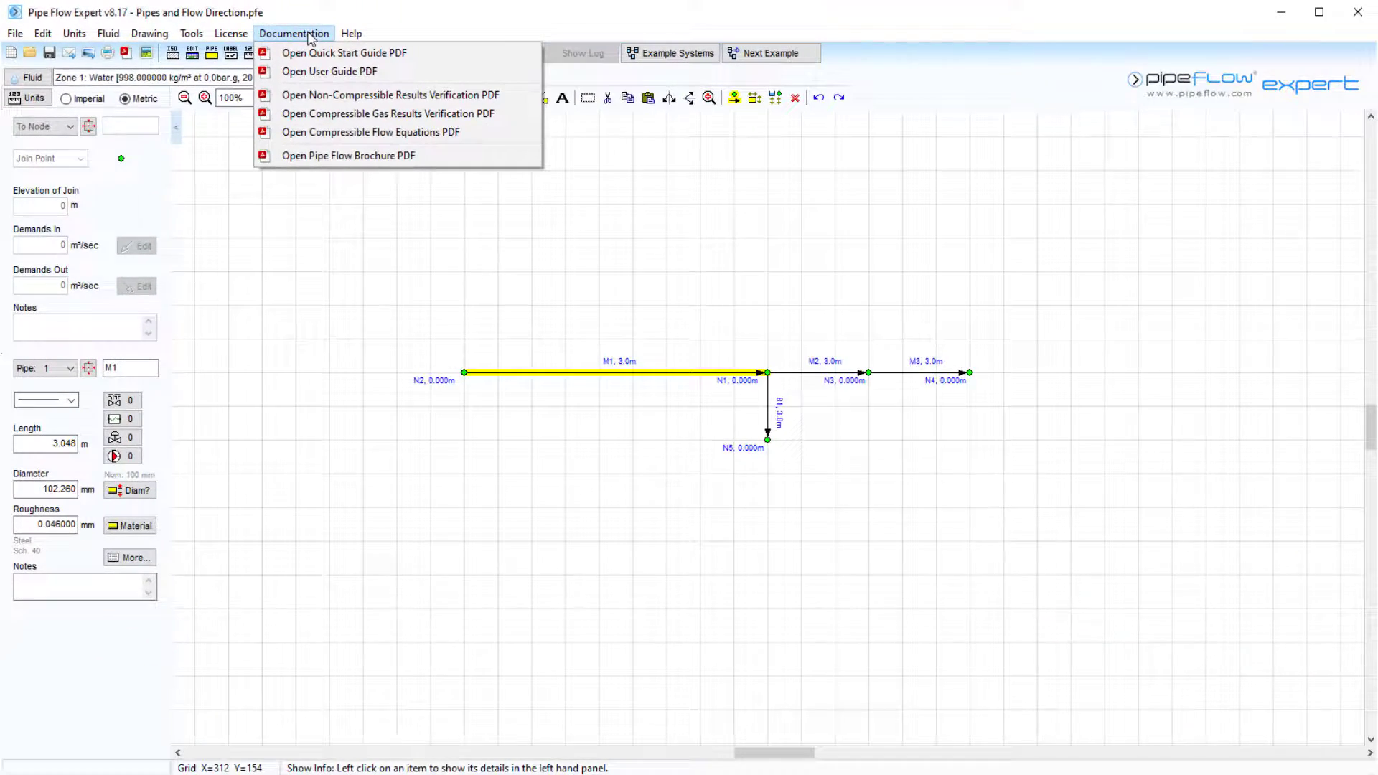
Choose HDPE SDR 11 from the material list as pipe M1's material
{"action": "left_click", "coordinate": [129, 525]}
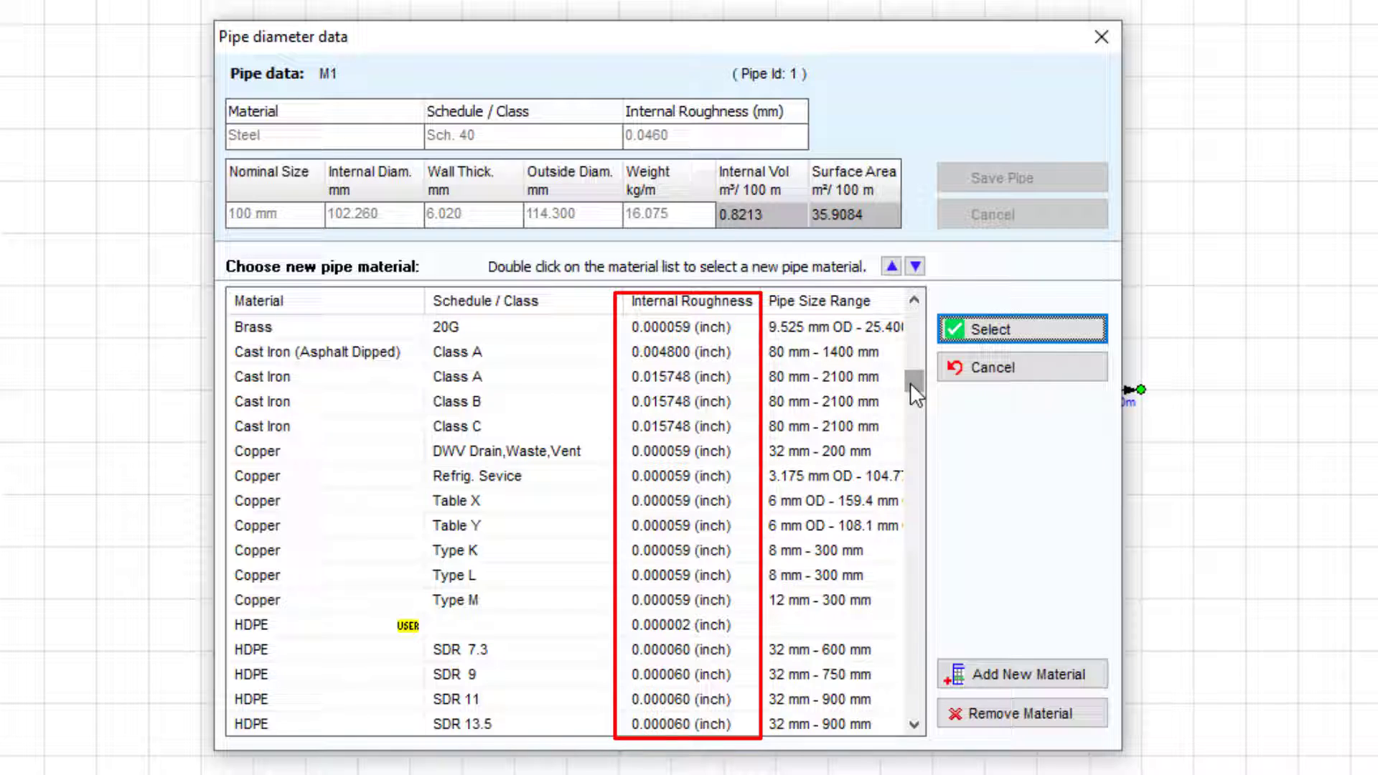
{"action": "left_click_drag", "start_coordinate": [909, 382], "coordinate": [908, 421]}
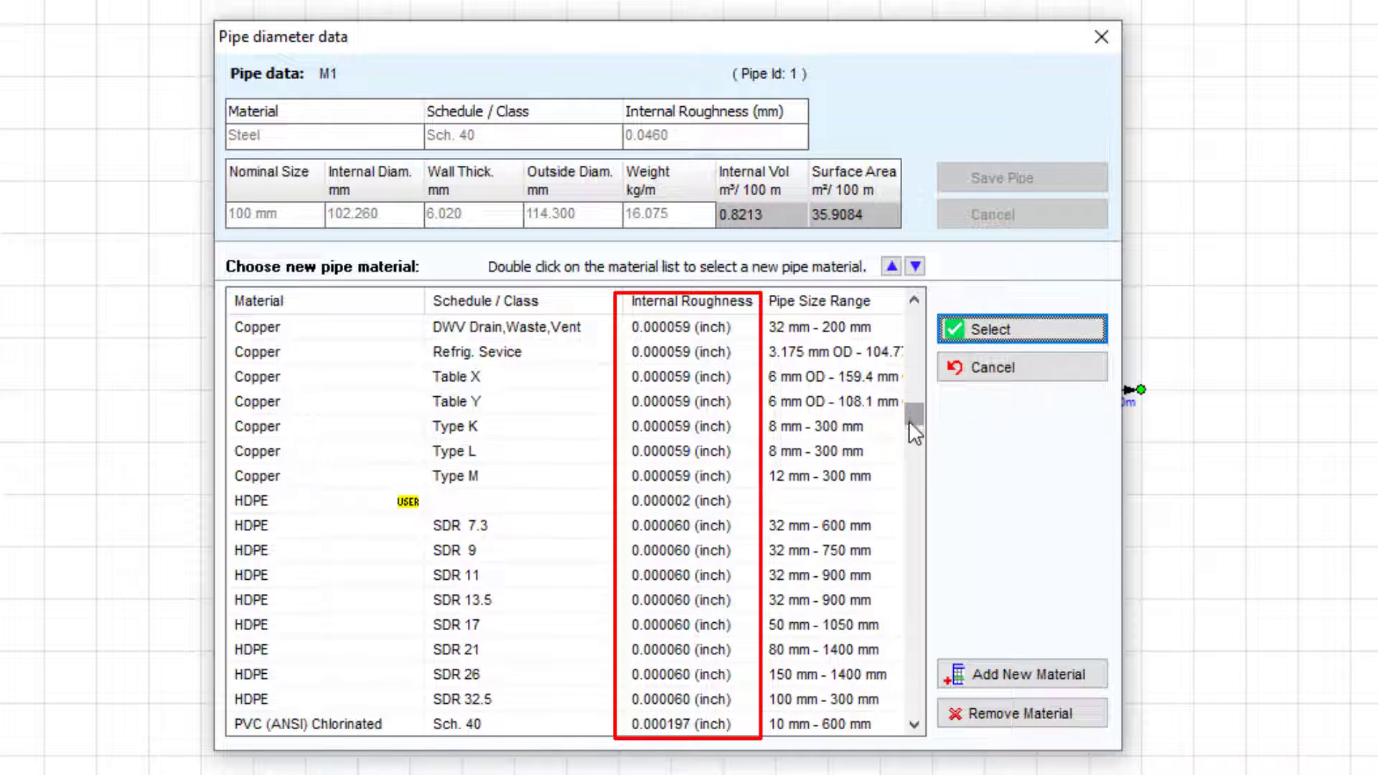
{"action": "left_click", "coordinate": [572, 580]}
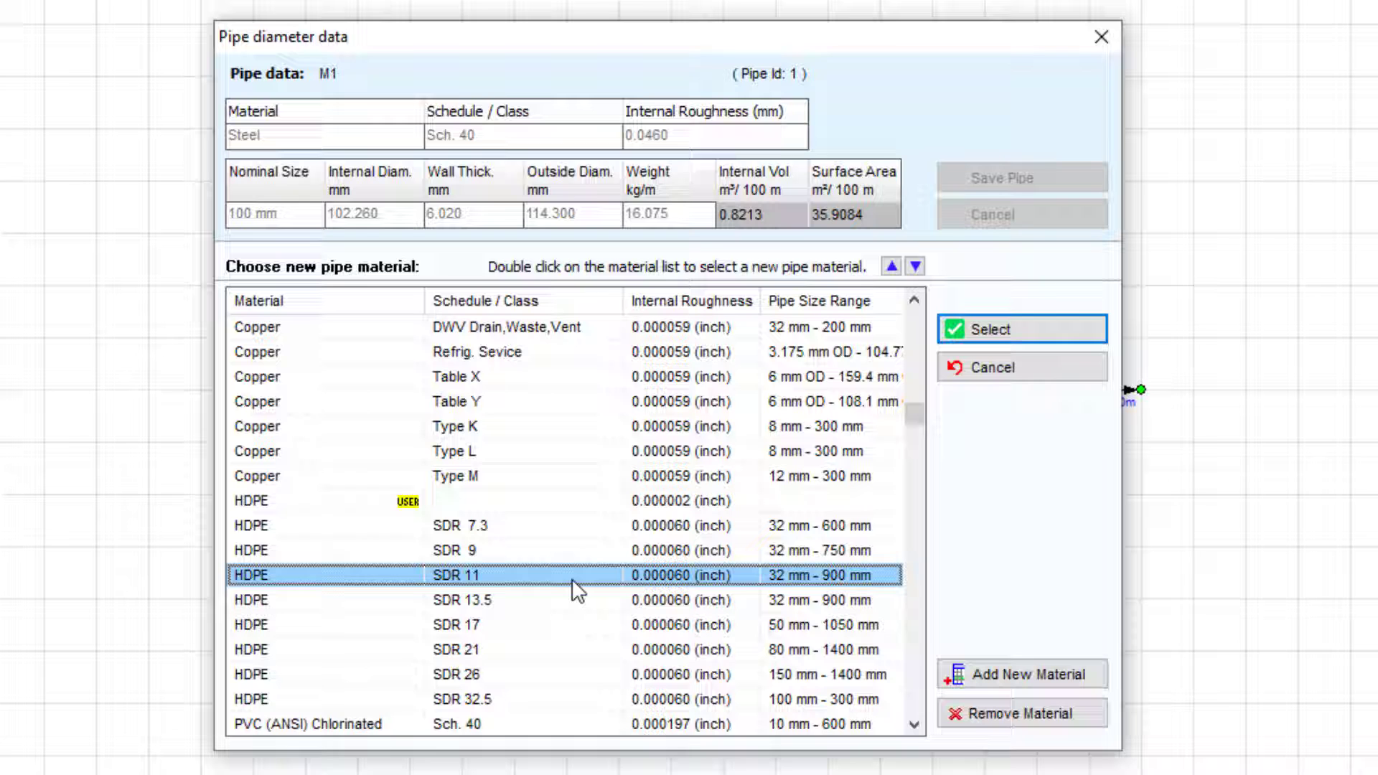
{"action": "double_click", "coordinate": [574, 580]}
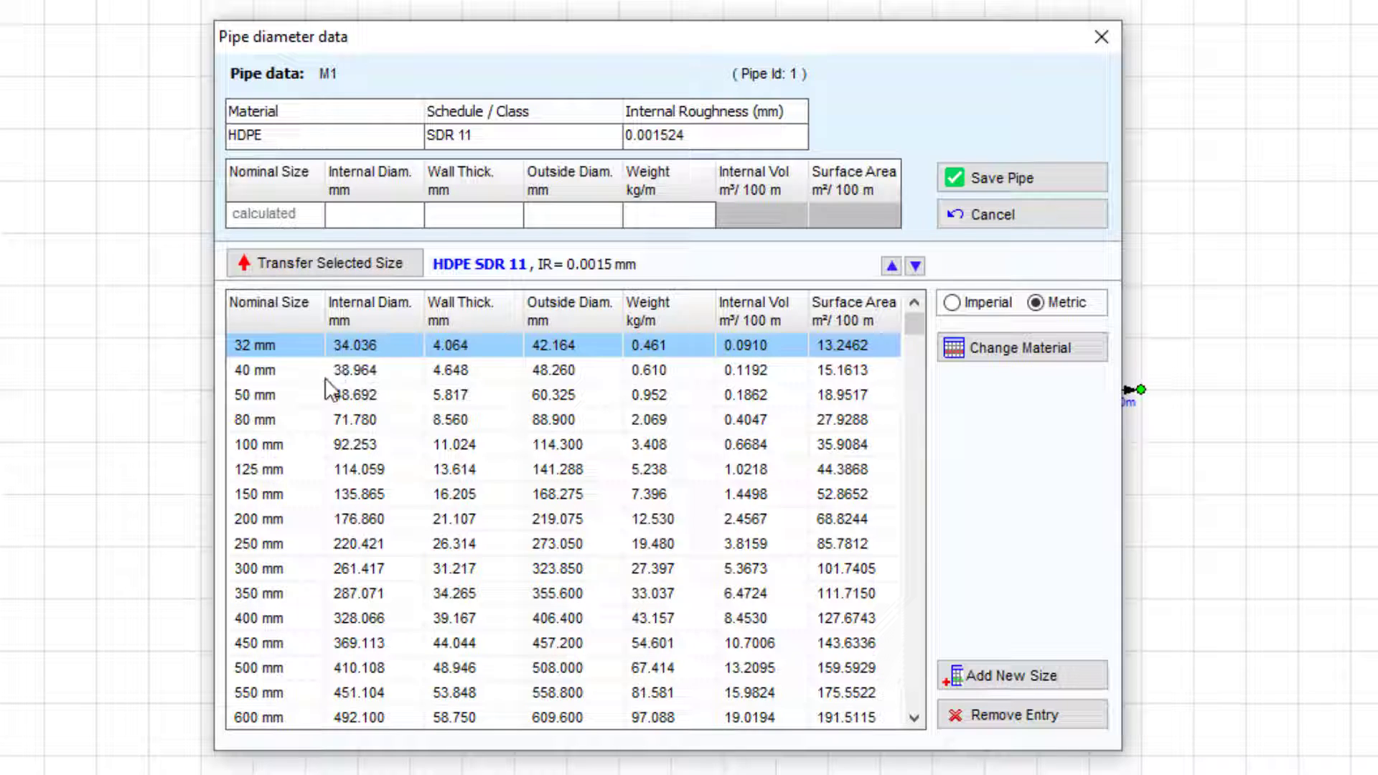
Transfer the 150 mm HDPE SDR 11 size (135.865 mm internal diameter) to M1 and save
{"action": "left_click", "coordinate": [314, 502]}
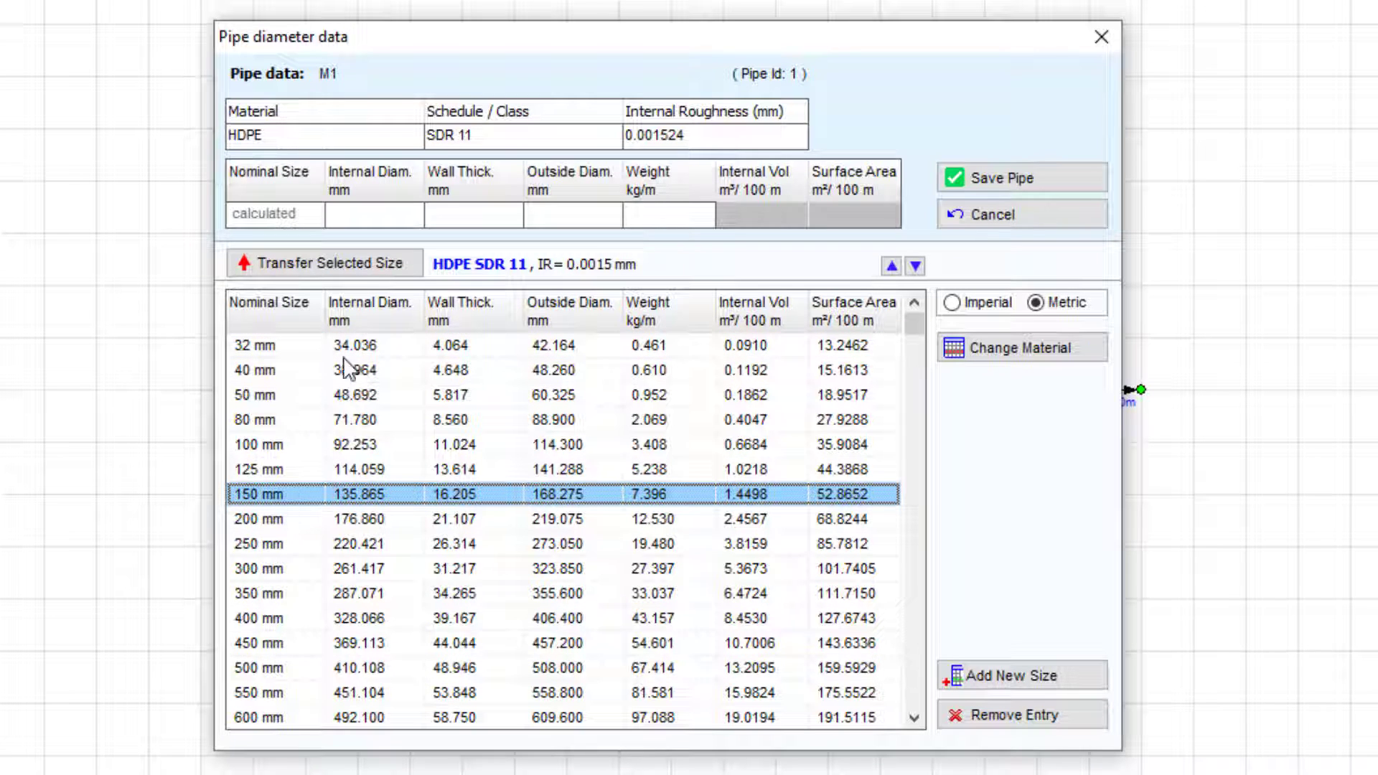
{"action": "left_click", "coordinate": [370, 263]}
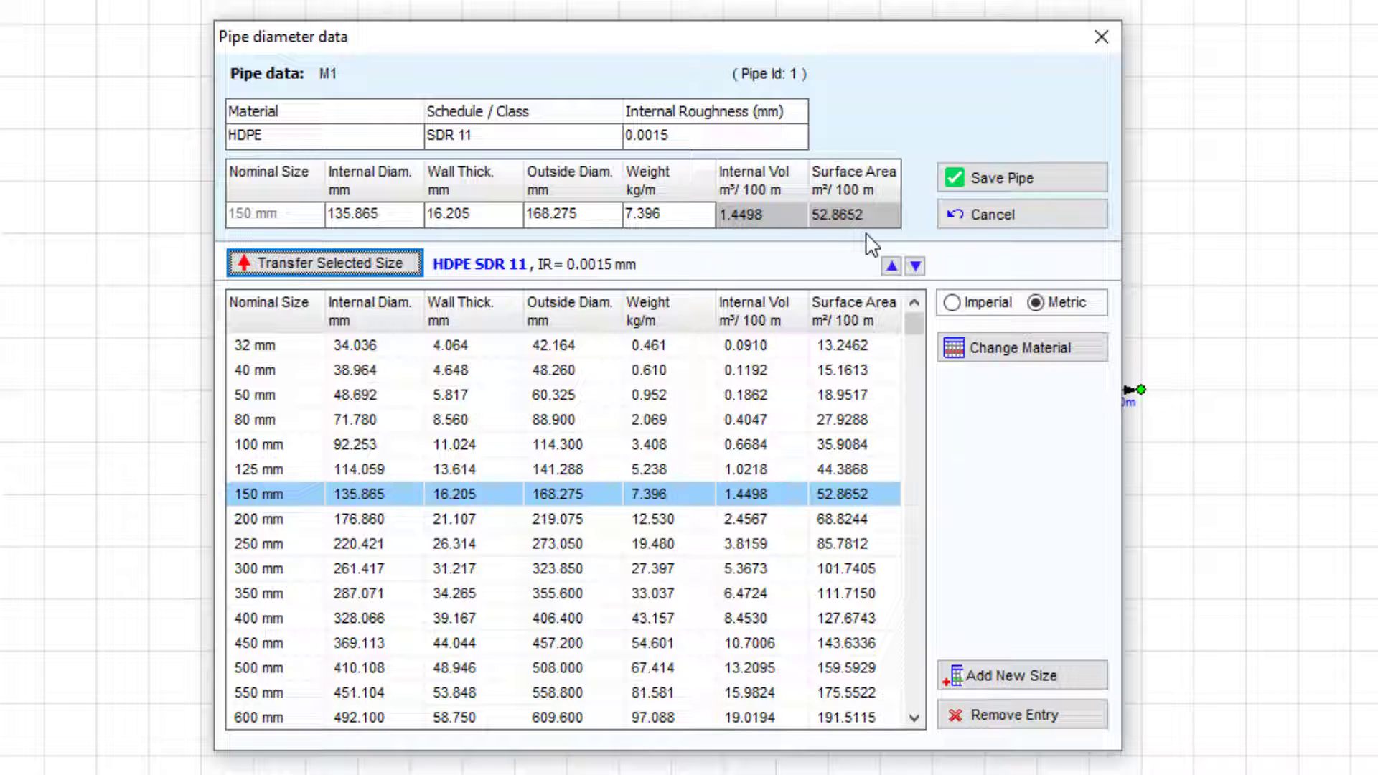
{"action": "left_click", "coordinate": [958, 174]}
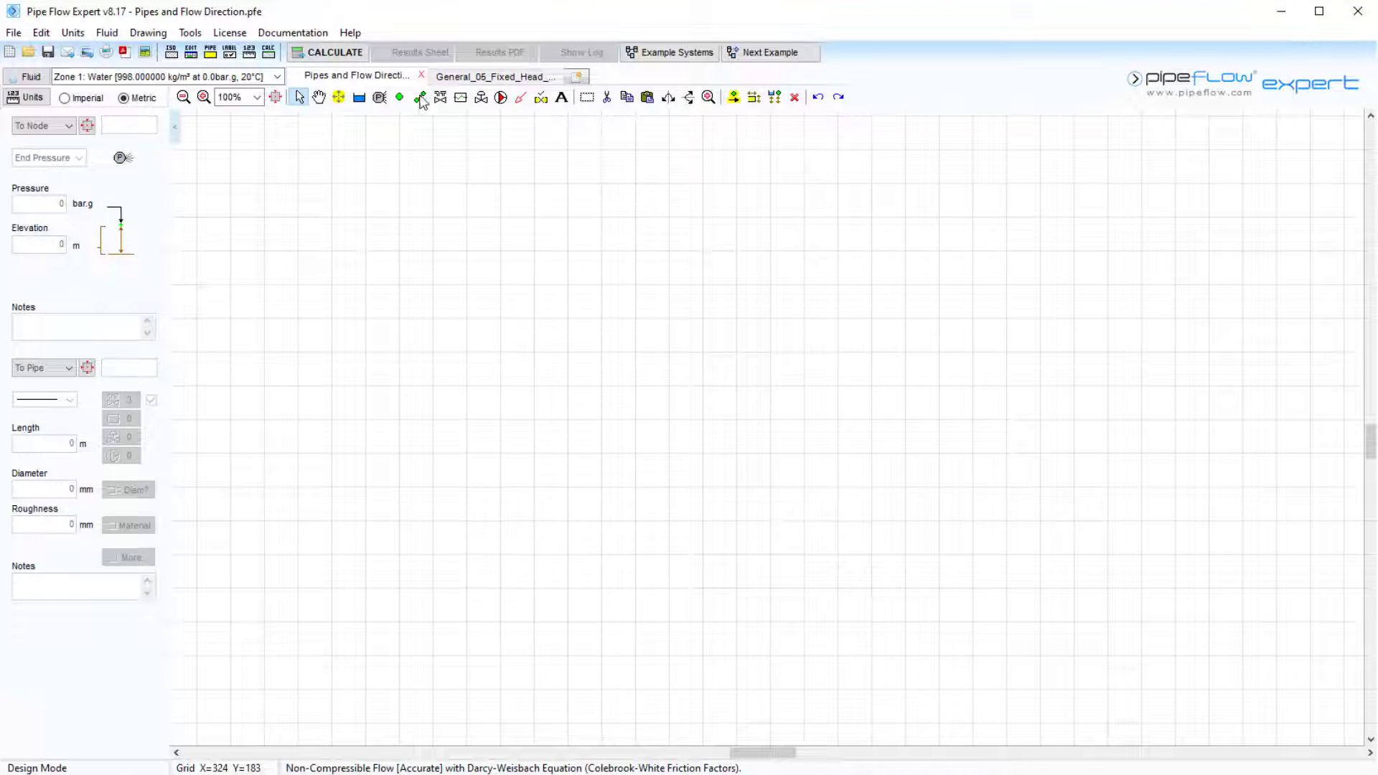
Draw a straight line of 3.0 m pipes P7, P6 and P5 through nodes N9, N8, N7, N6
{"action": "left_click", "coordinate": [420, 98]}
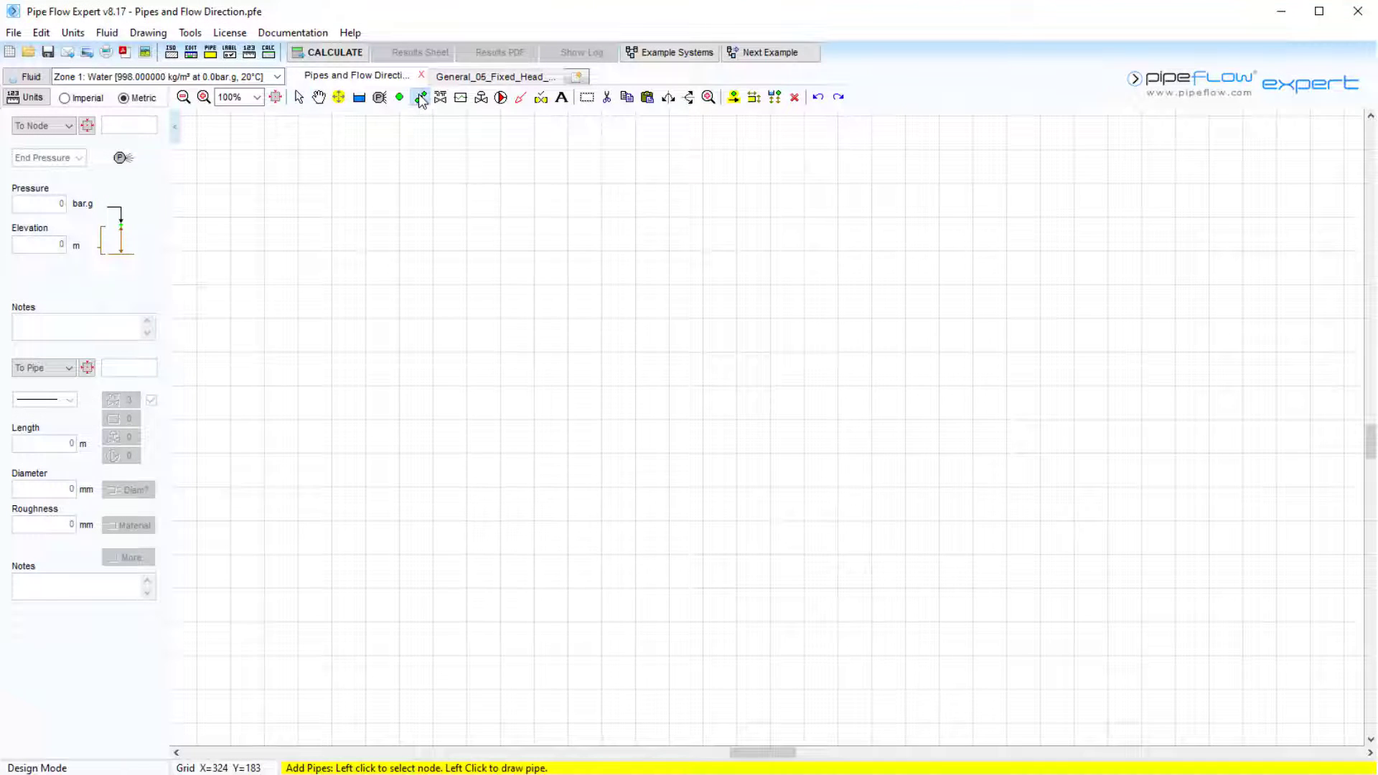
{"action": "left_click", "coordinate": [432, 351]}
{"action": "left_click", "coordinate": [533, 351]}
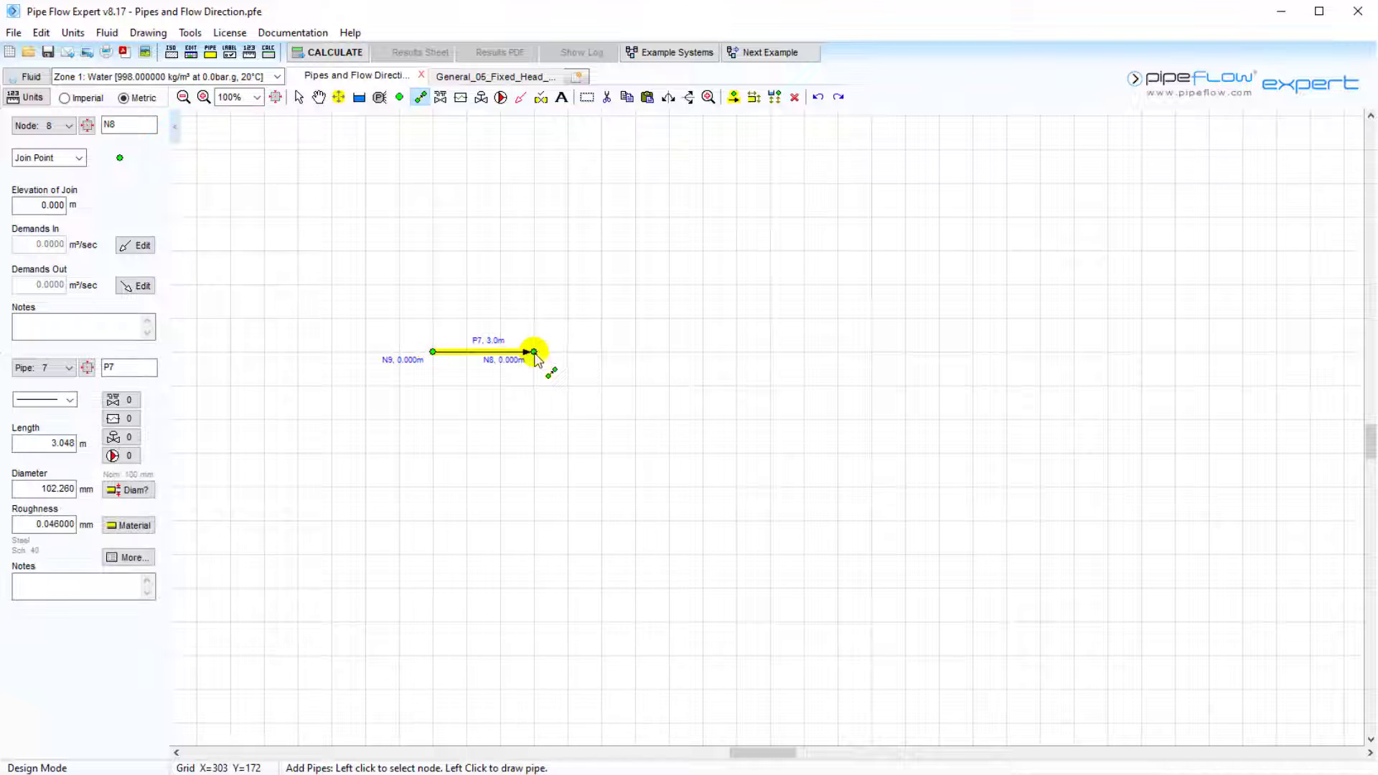
{"action": "left_click", "coordinate": [635, 352]}
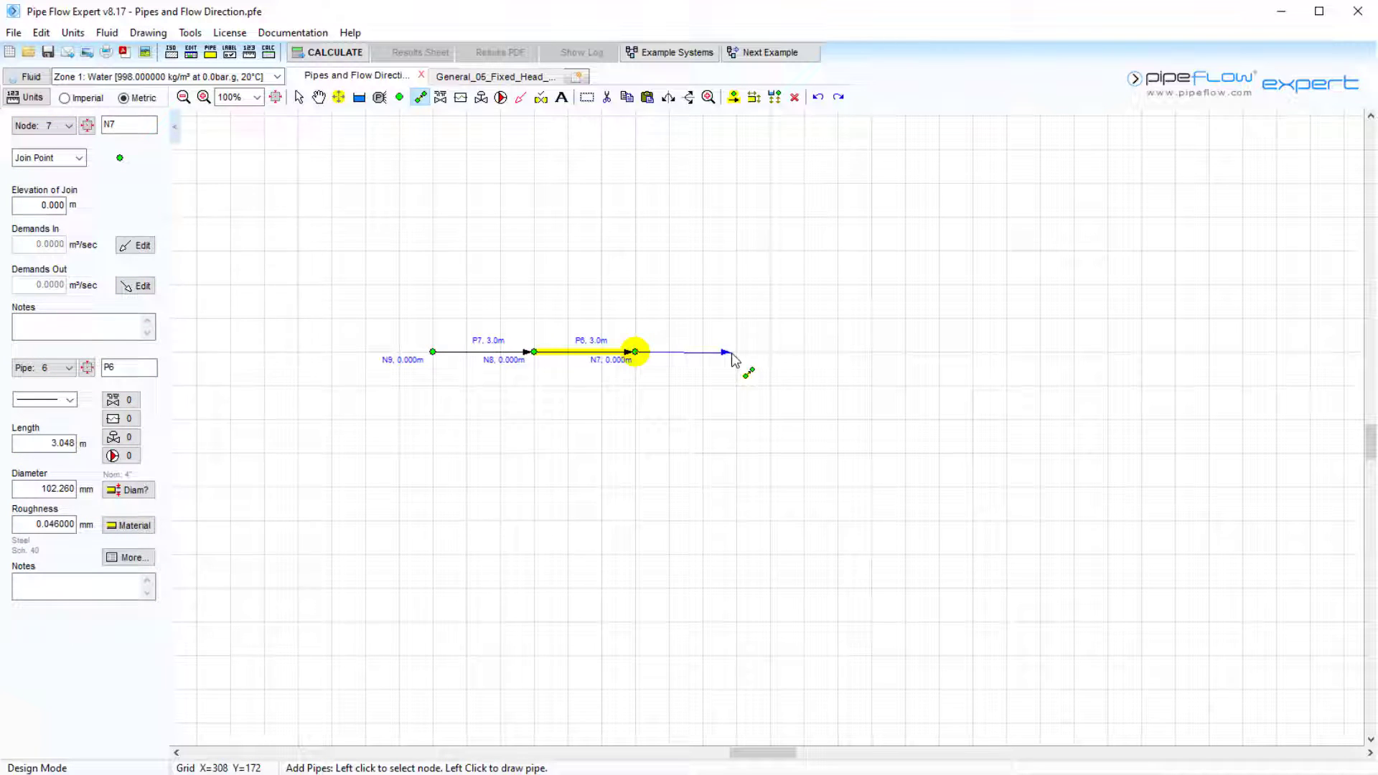
{"action": "left_click", "coordinate": [736, 351]}
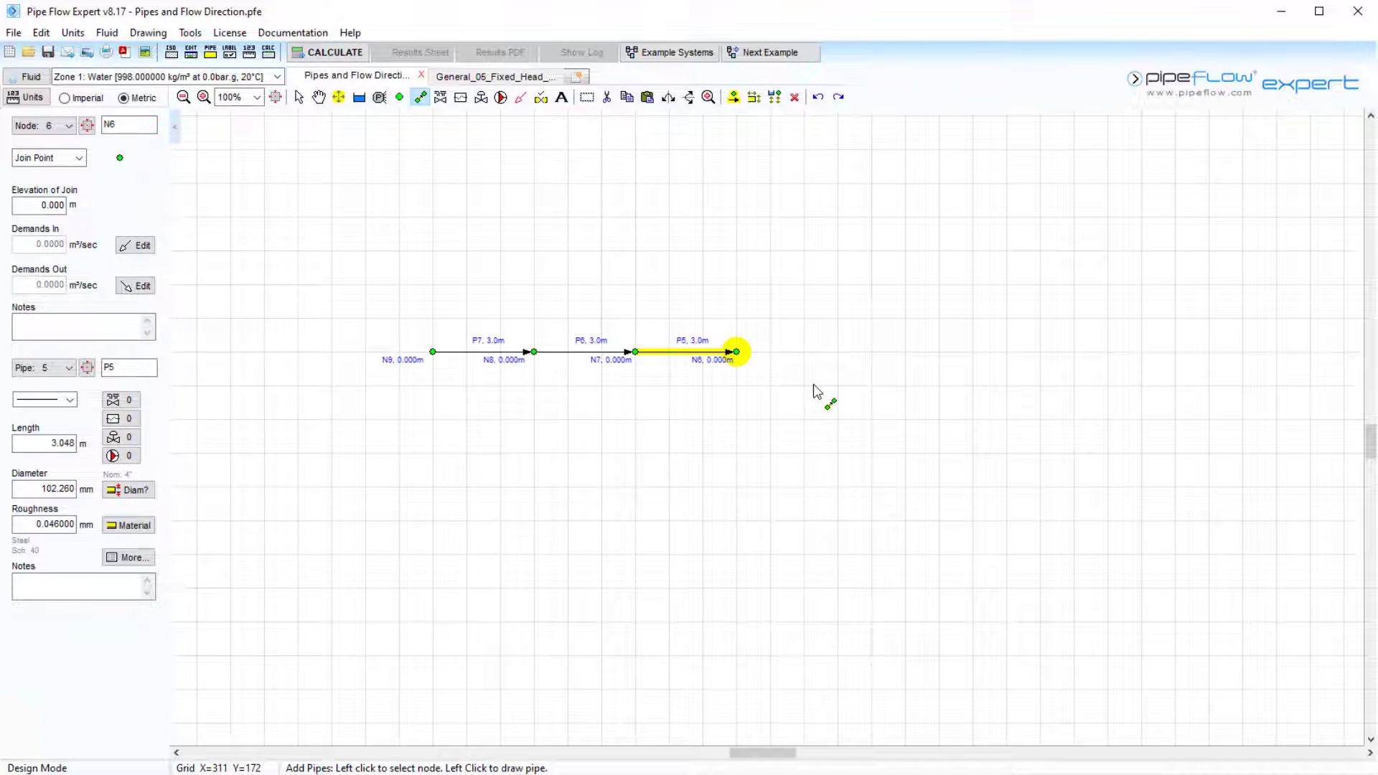
{"action": "left_click", "coordinate": [299, 96]}
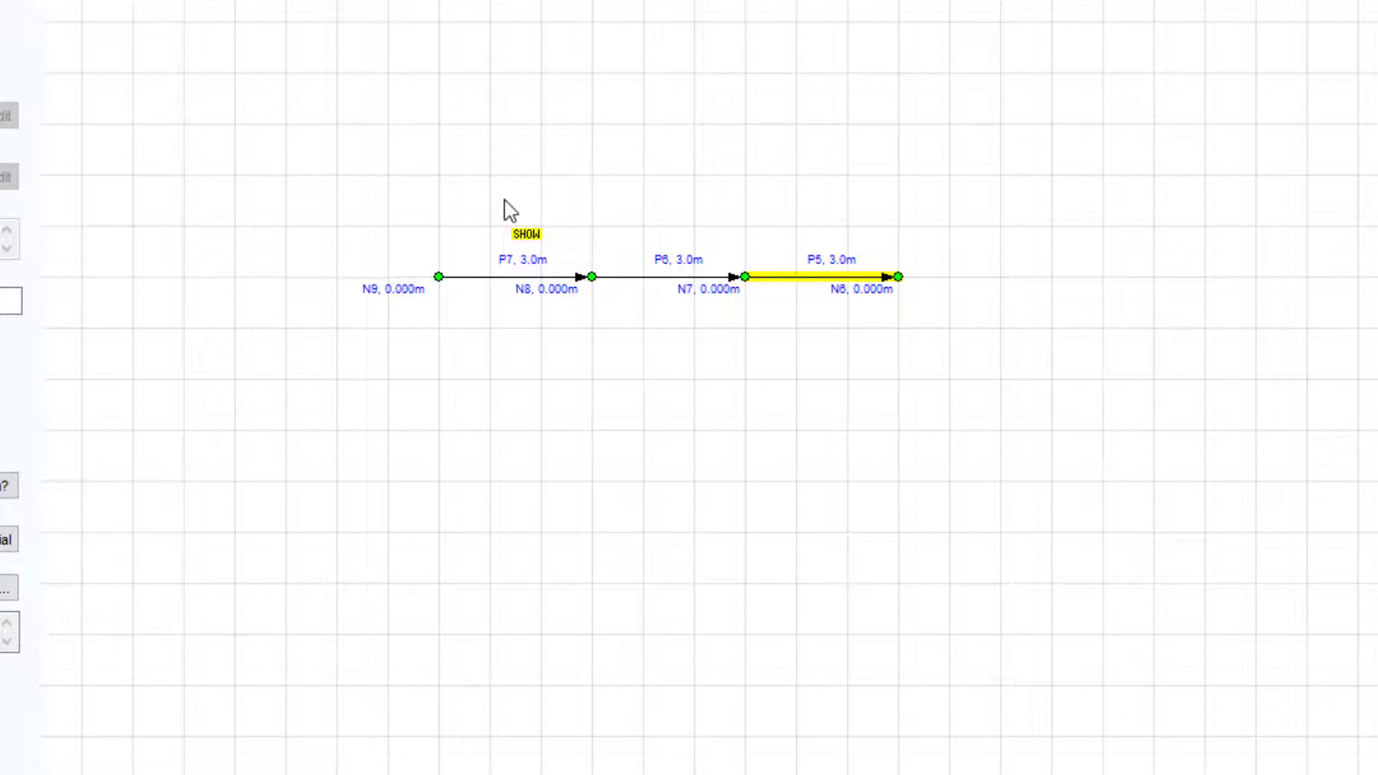
Reverse pipe P6 so it points from N7 back toward N8
{"action": "left_click", "coordinate": [646, 276]}
{"action": "right_click", "coordinate": [646, 276]}
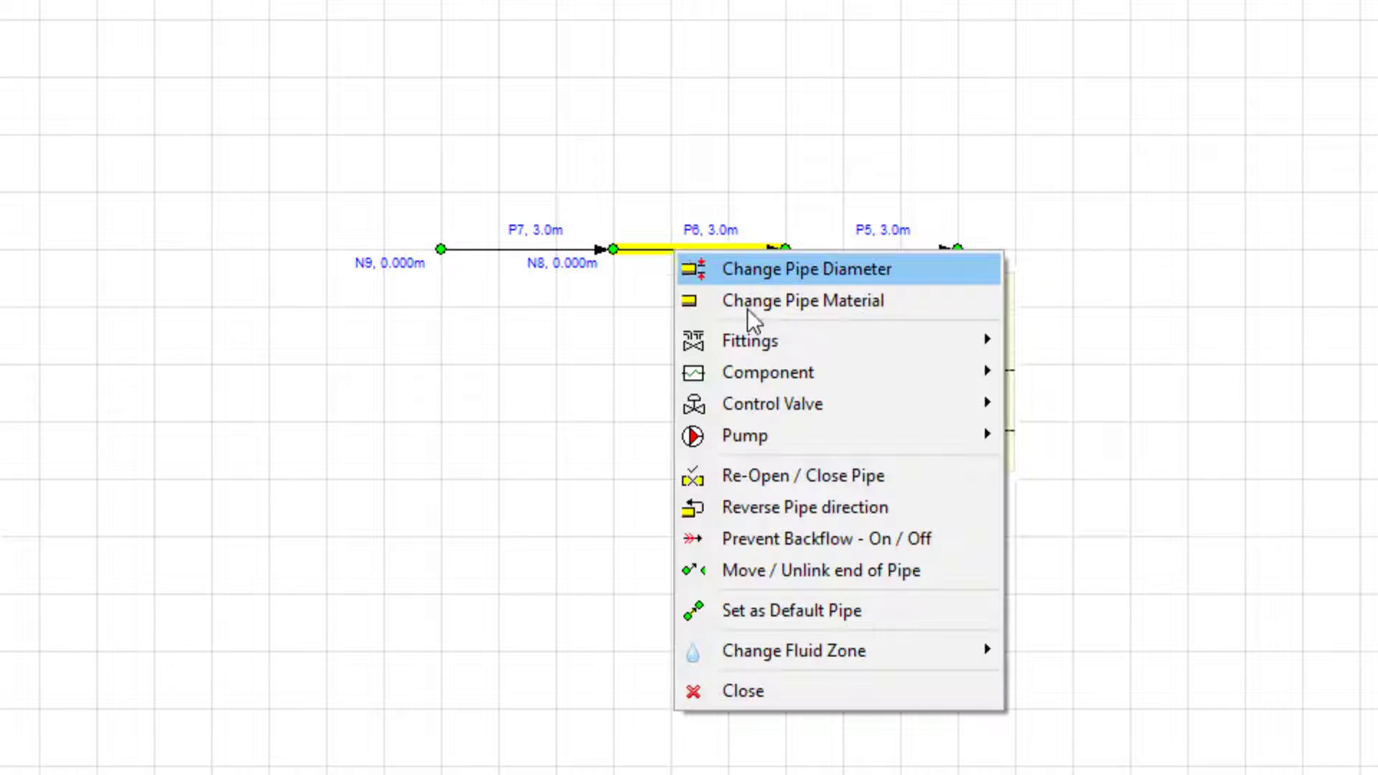
{"action": "left_click", "coordinate": [841, 506]}
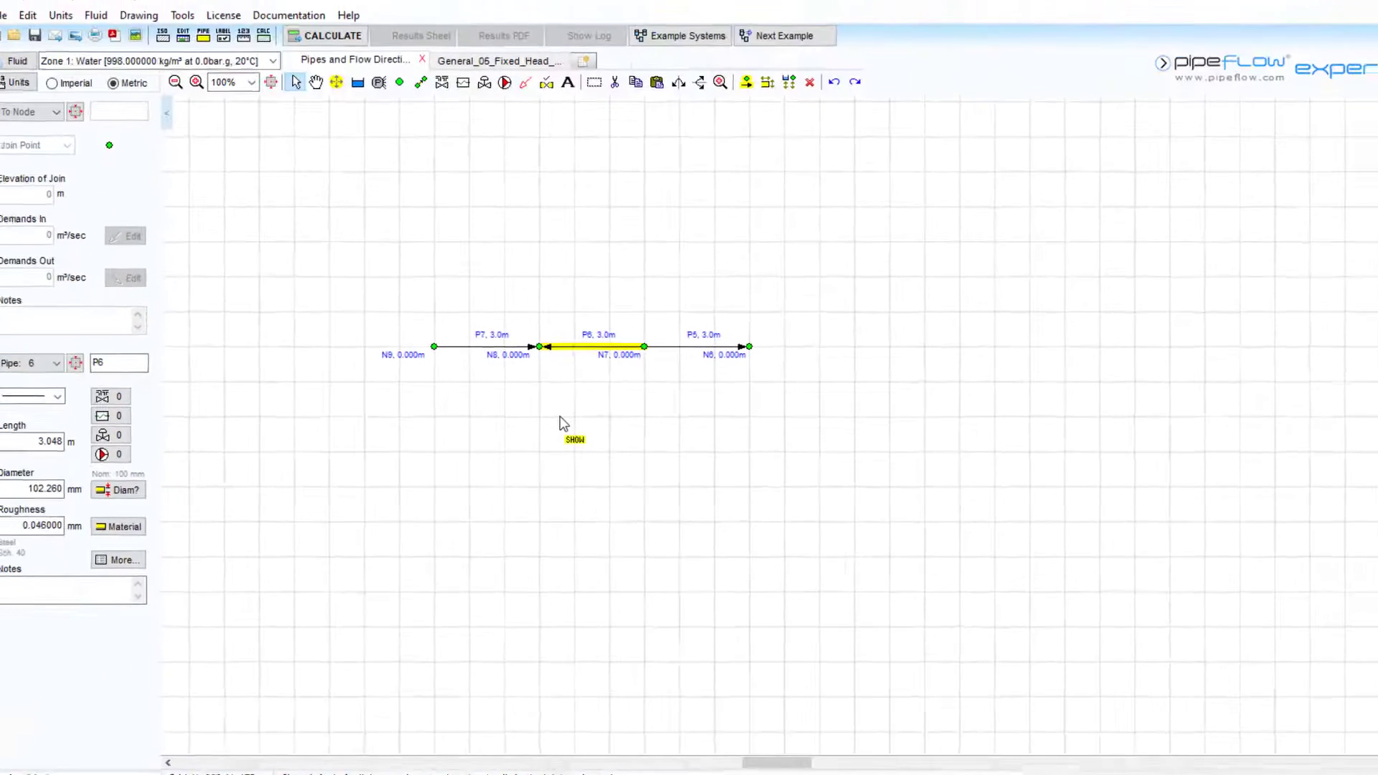
Convert node N9 into a tank with a pressure of 3 bar.g
{"action": "left_click", "coordinate": [357, 83]}
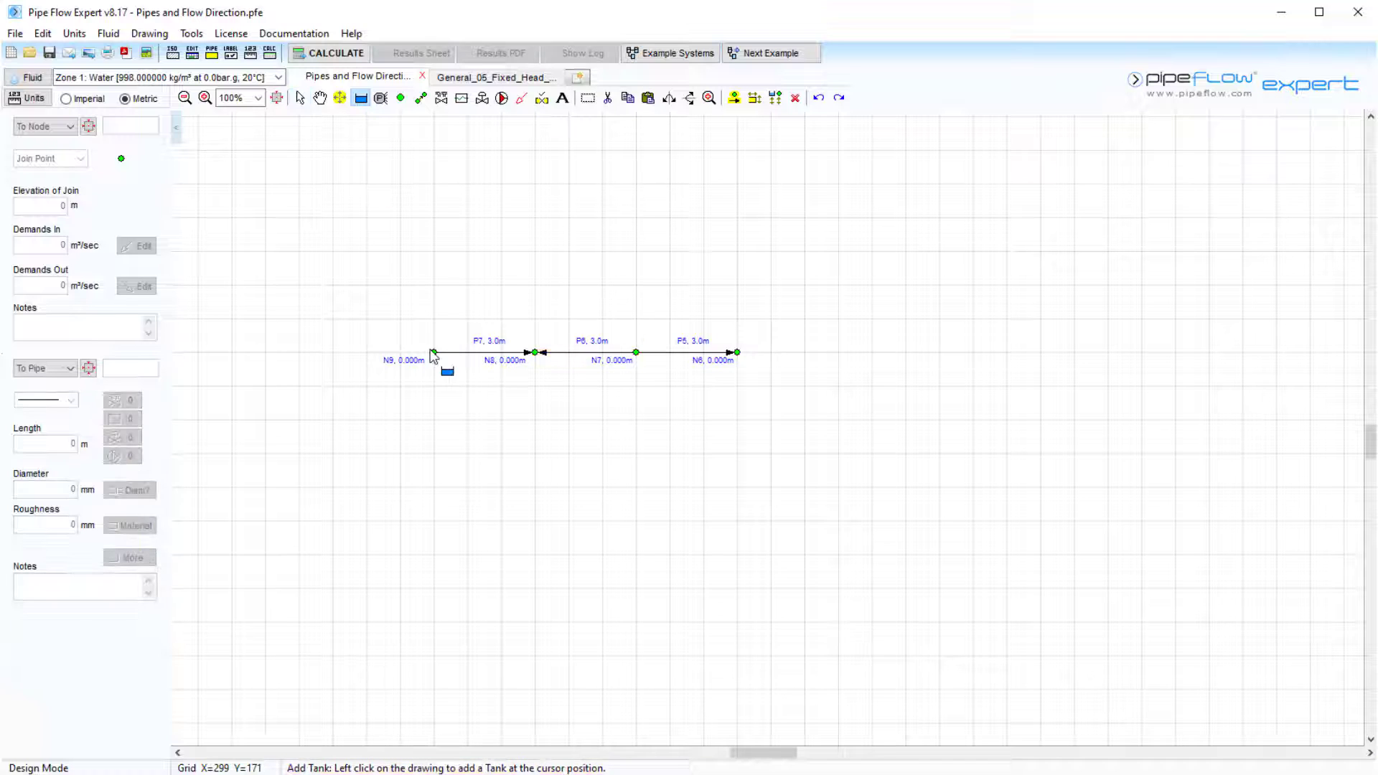
{"action": "left_click", "coordinate": [435, 351]}
{"action": "left_click", "coordinate": [789, 408]}
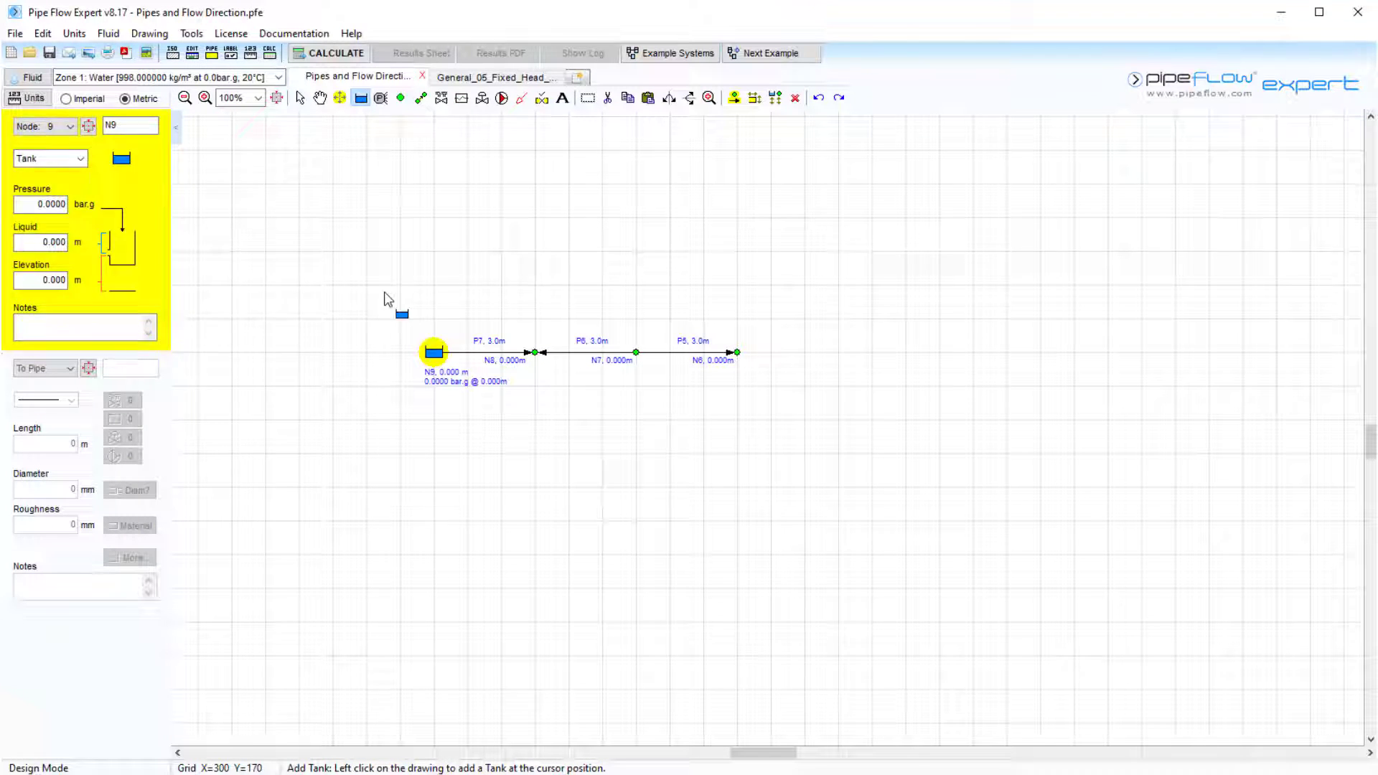
{"action": "left_click", "coordinate": [58, 205]}
{"action": "double_click", "coordinate": [57, 205]}
{"action": "type", "text": "3"}
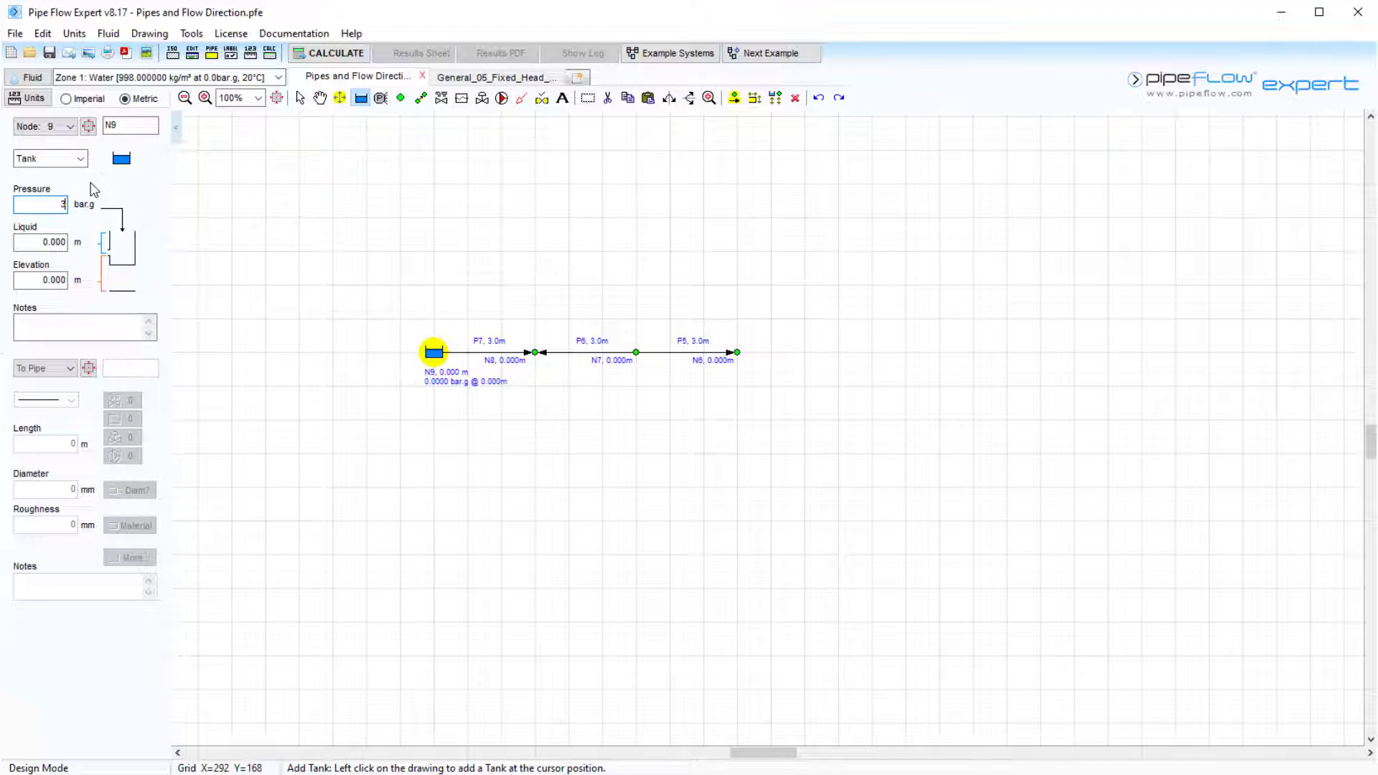
Convert node N6 into an end-pressure outlet node at 0 bar.g
{"action": "left_click", "coordinate": [380, 98]}
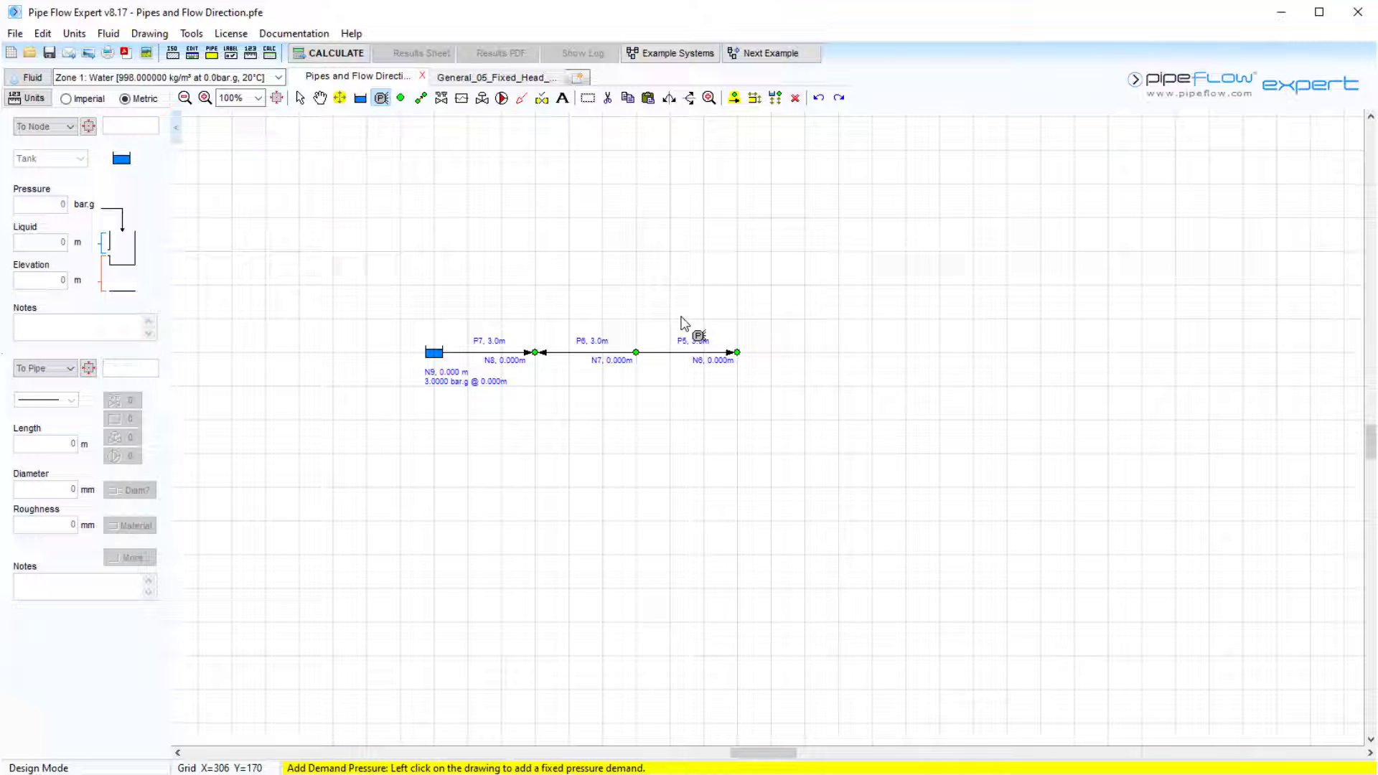
{"action": "left_click", "coordinate": [737, 353]}
{"action": "left_click", "coordinate": [806, 416]}
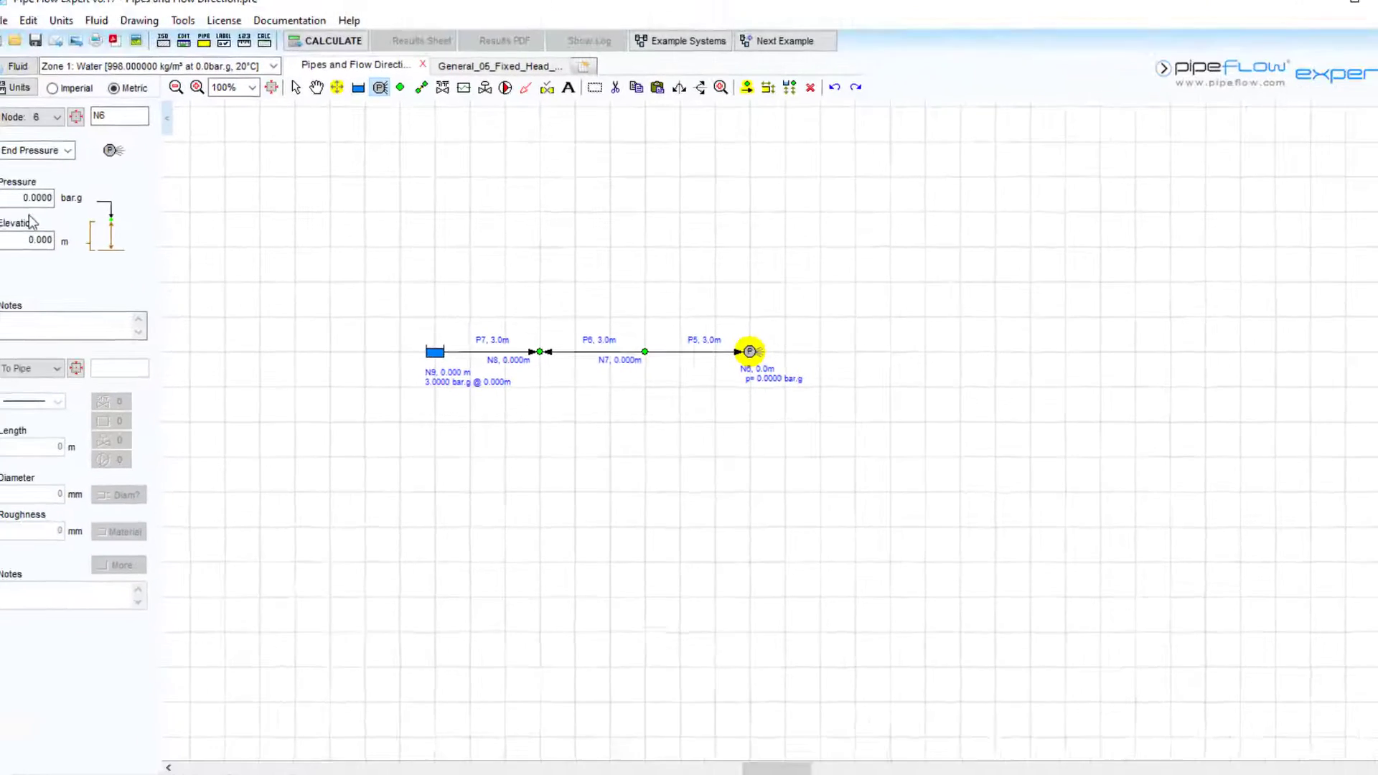
Calculate the network, accepting Pipe 6's reversal, review the Results Log, and bring up General_05
{"action": "left_click", "coordinate": [333, 58]}
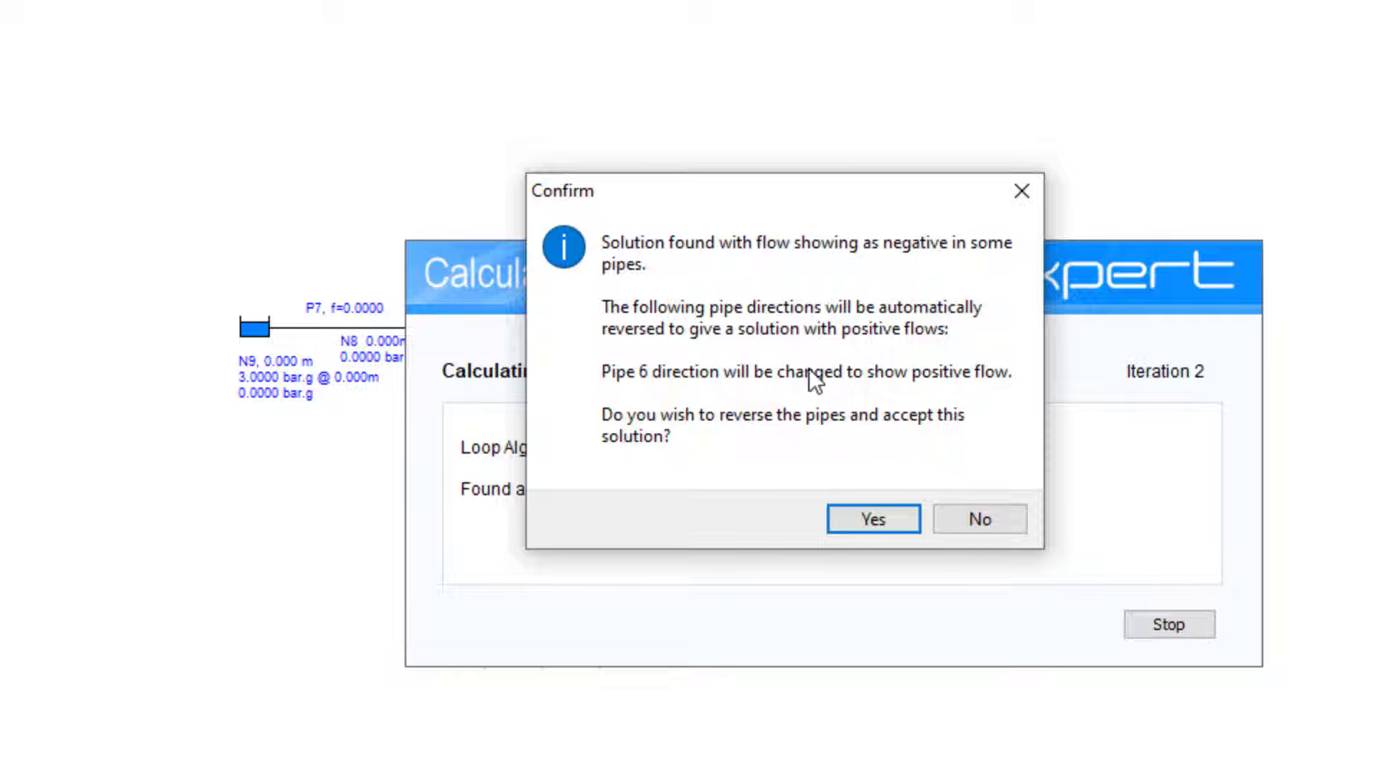
{"action": "left_click", "coordinate": [872, 519]}
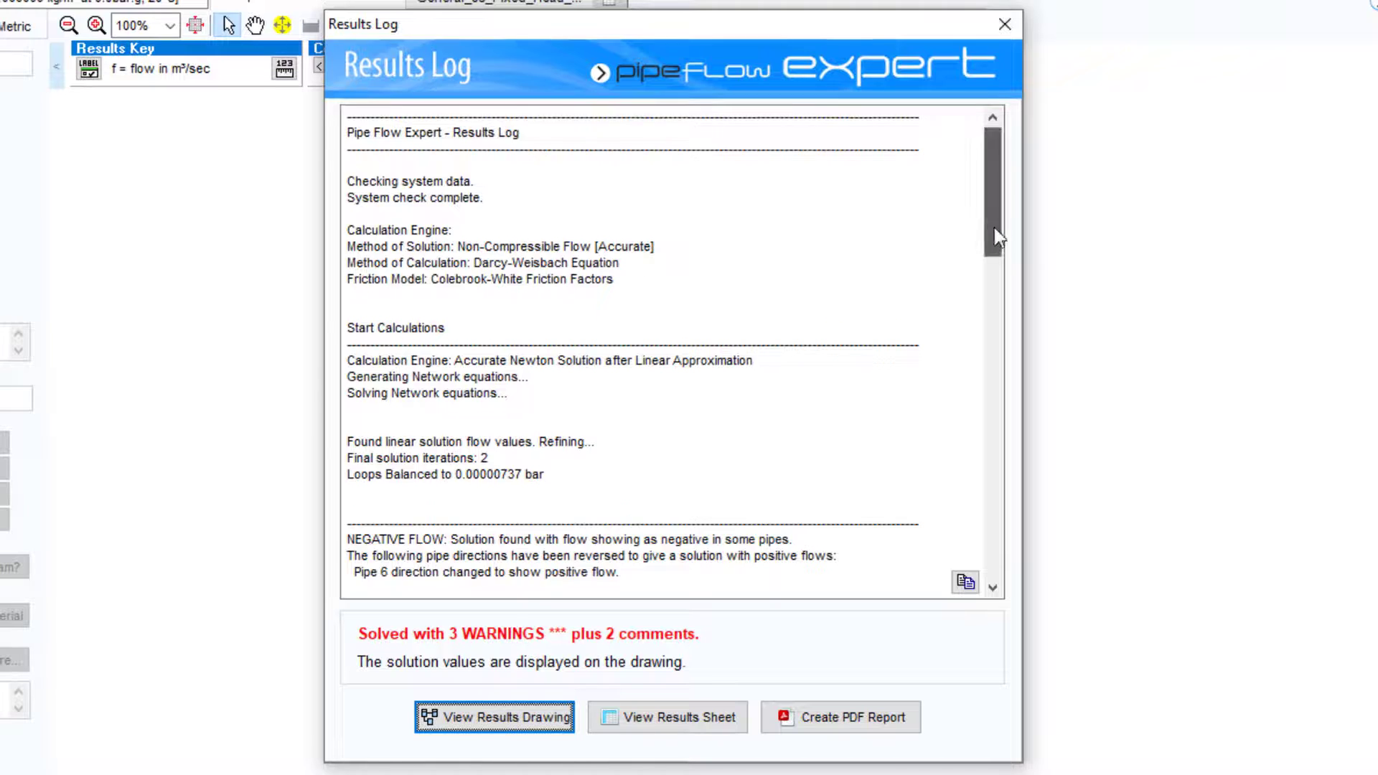
{"action": "scroll", "coordinate": [998, 237], "scroll_direction": "down", "scroll_amount": 5}
{"action": "left_click_drag", "start_coordinate": [350, 345], "coordinate": [729, 347]}
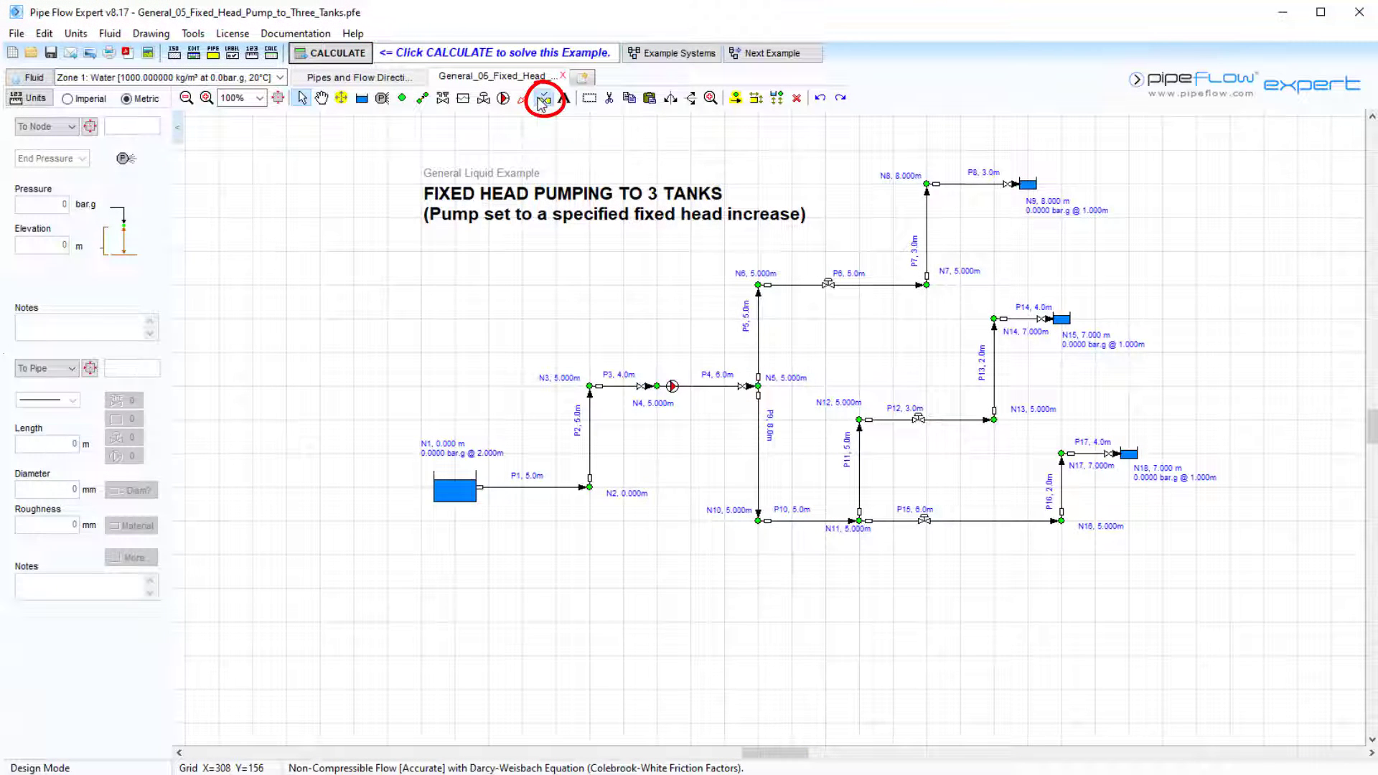
Toggle pipes P15, P16 and P17 closed to cut off the branch to tank N18
{"action": "left_click", "coordinate": [542, 101]}
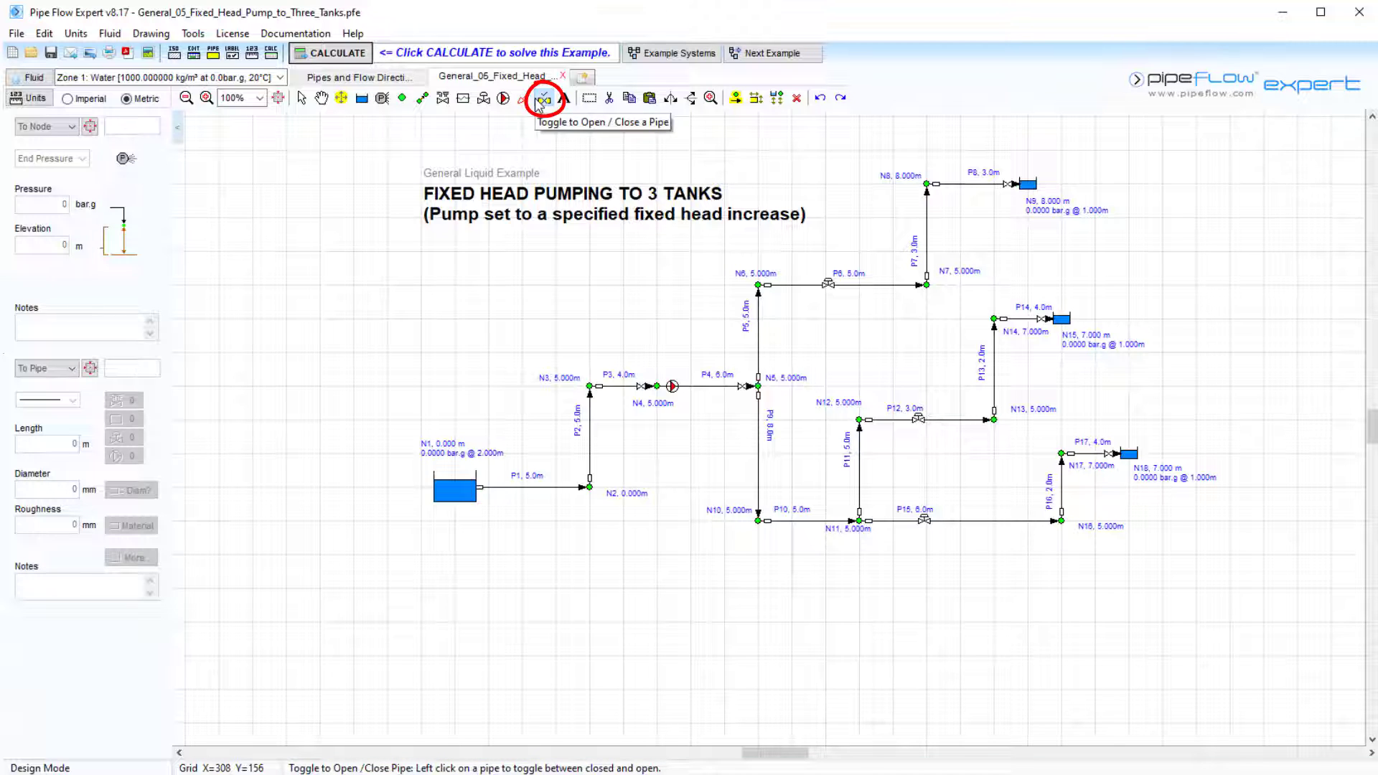
{"action": "left_click", "coordinate": [980, 521]}
{"action": "left_click", "coordinate": [1061, 495]}
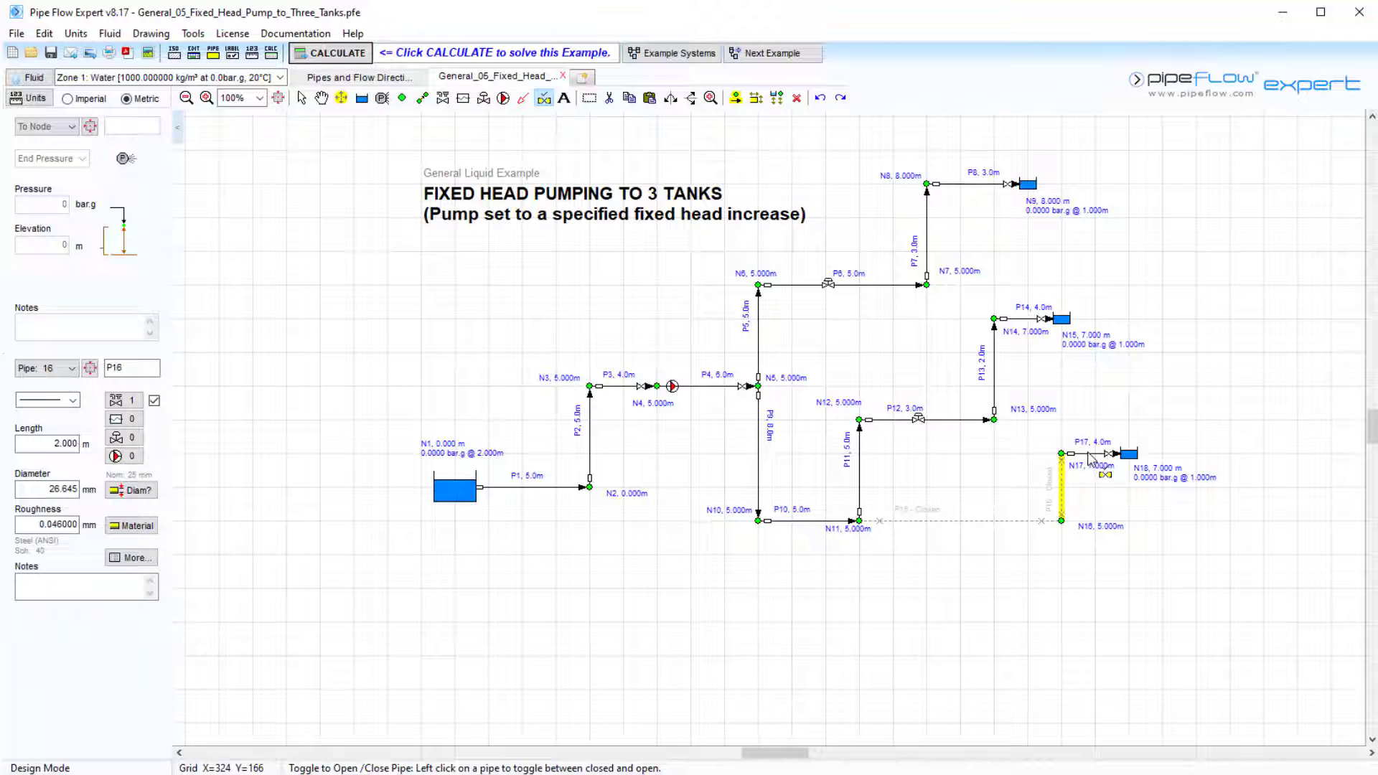
{"action": "left_click", "coordinate": [1087, 454]}
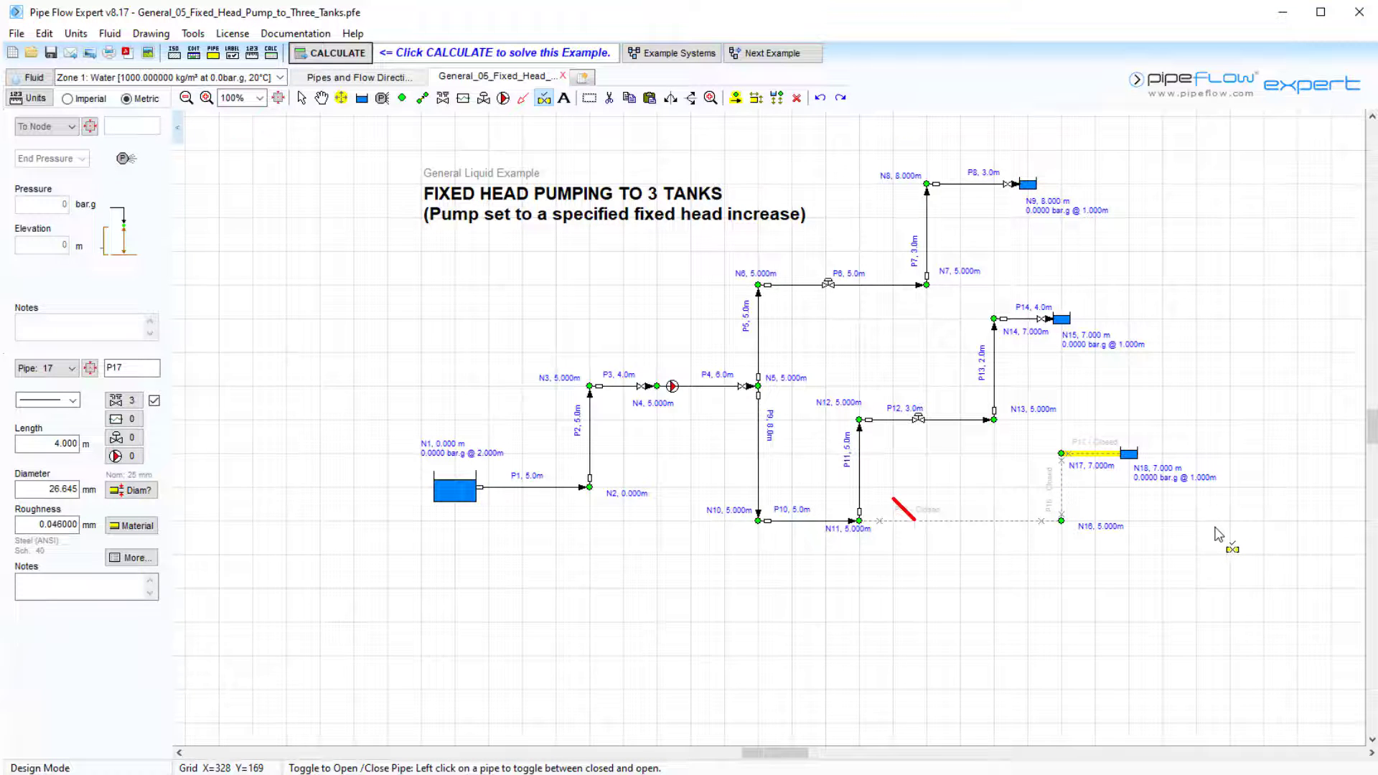